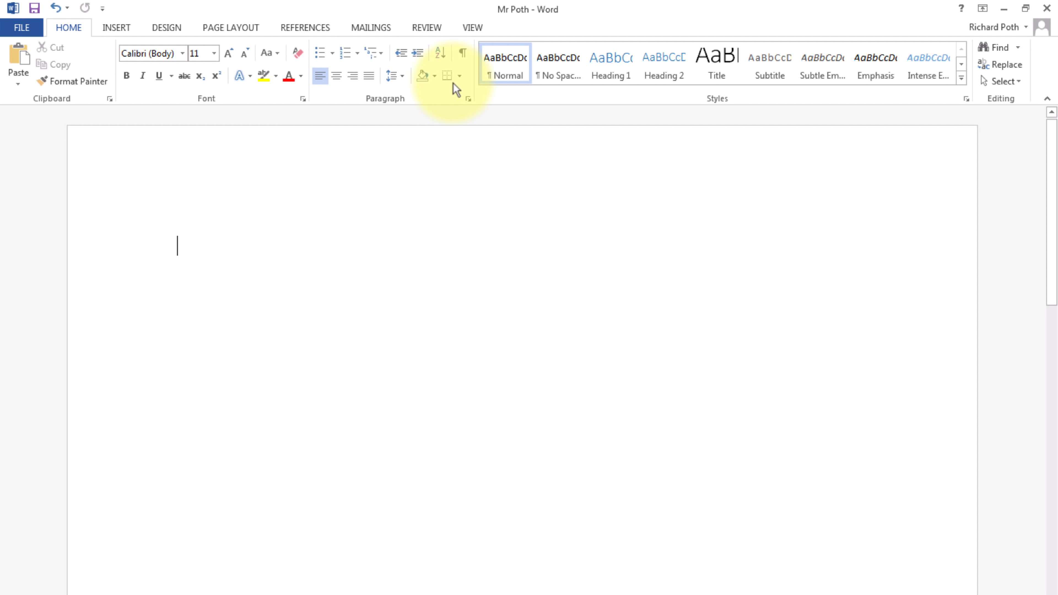
Switch the ribbon to the View tab for the blank document
click(472, 28)
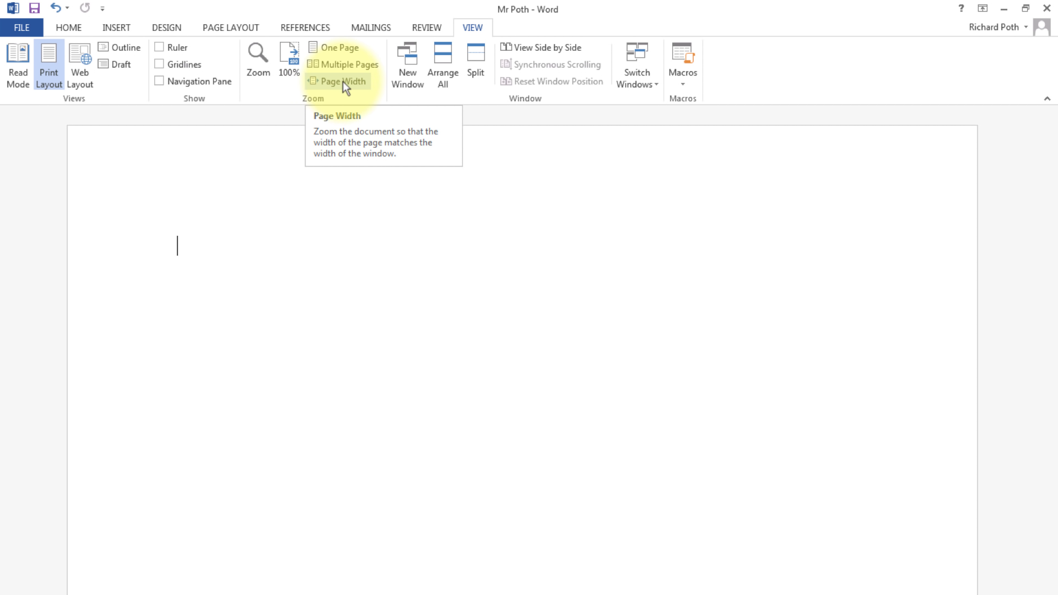
Zoom the blank page to Page Width and go back to the Home tab
click(344, 47)
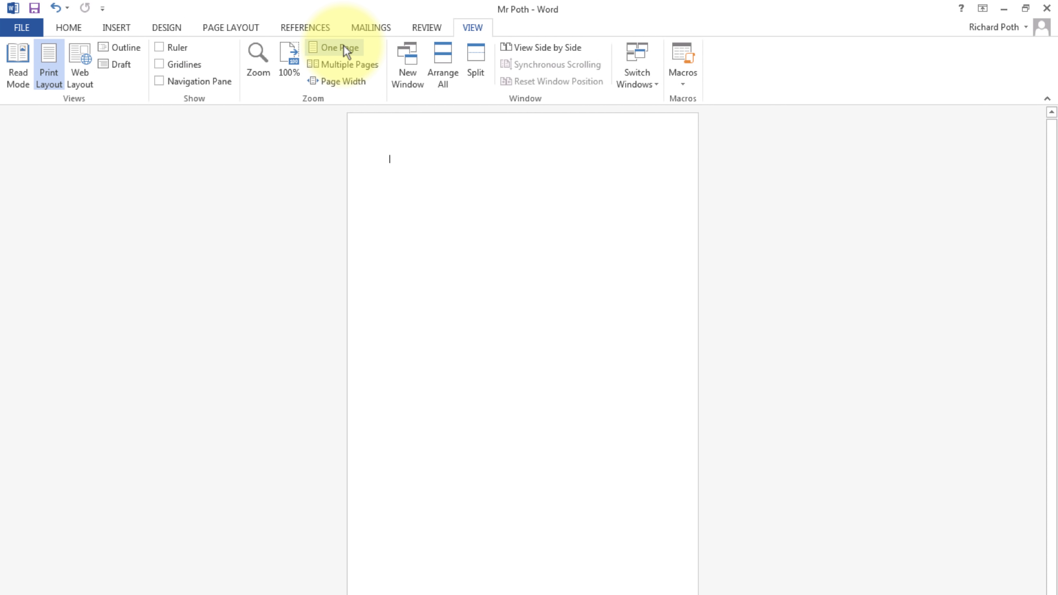
click(342, 83)
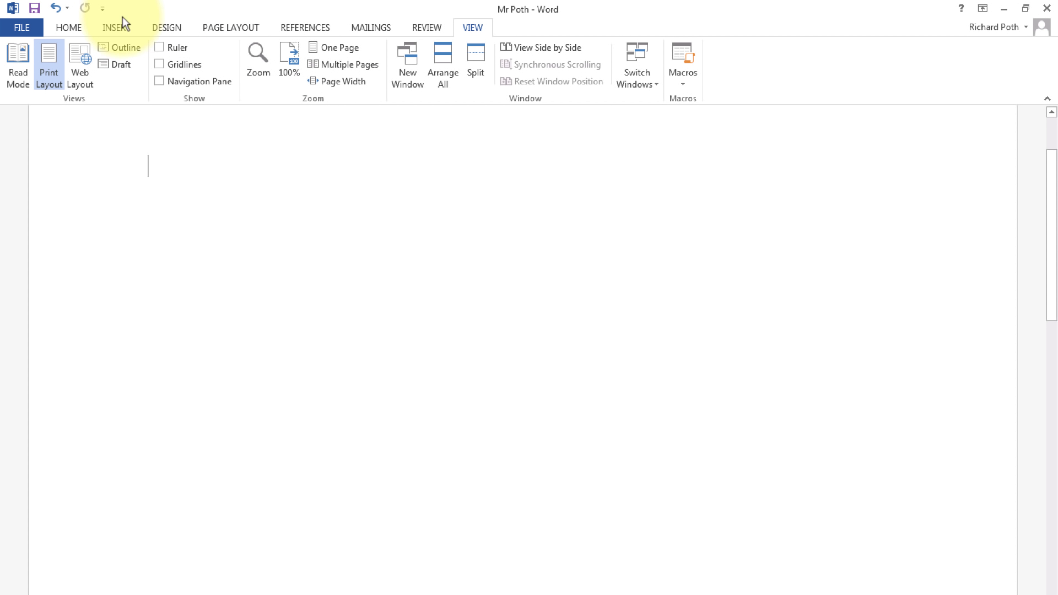
click(66, 28)
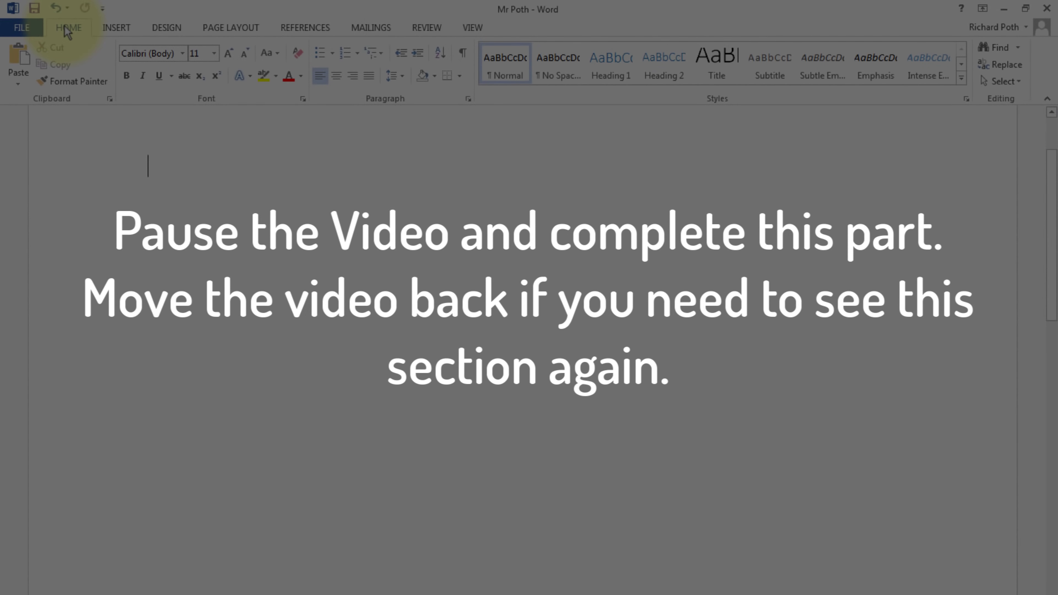
Type the heading 'E-Safety' on the first line and centre it
scroll(373, 348, up, 2)
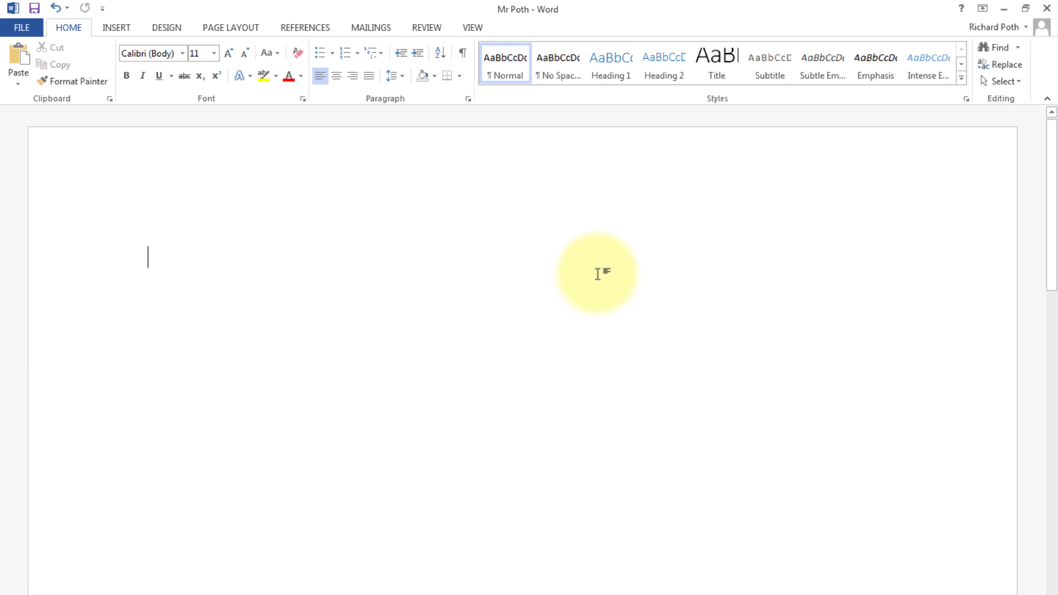
text(E-Saf)
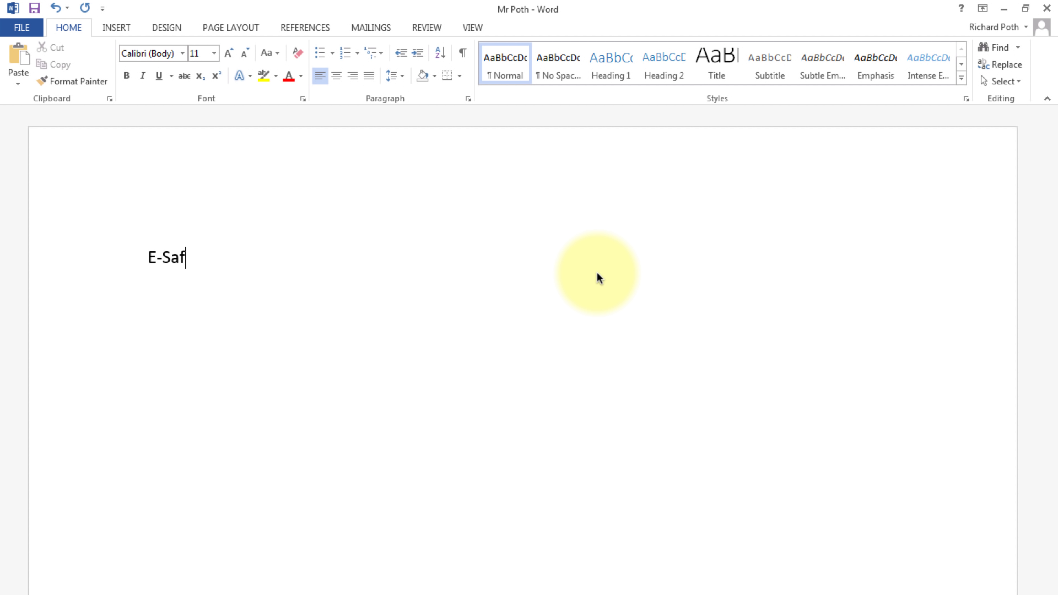
text(ety)
click(337, 76)
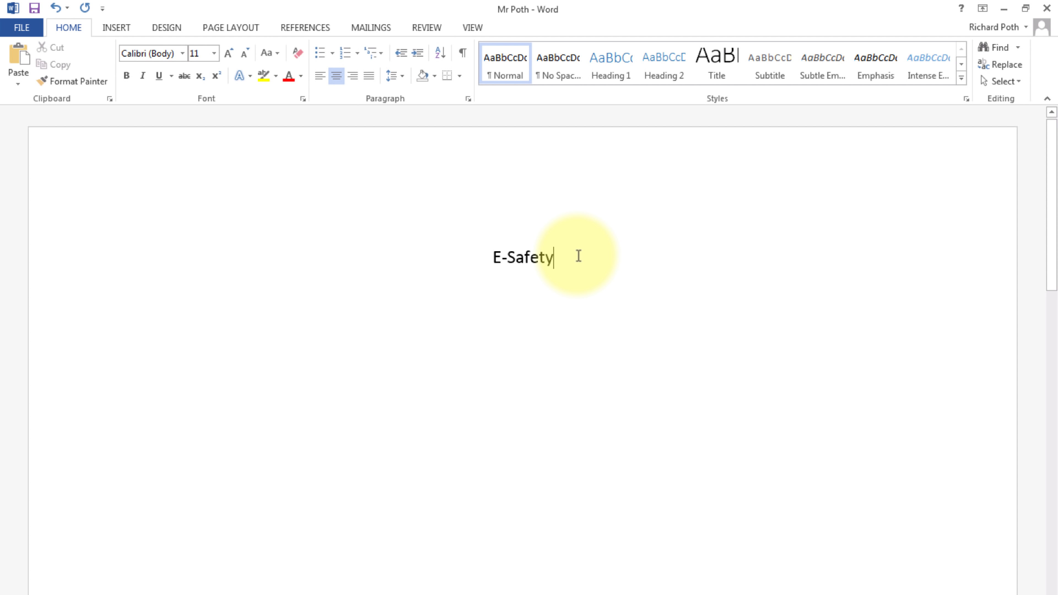
Set the 'E-Safety' title to font size 28 from the mini toolbar
drag(578, 256, 494, 262)
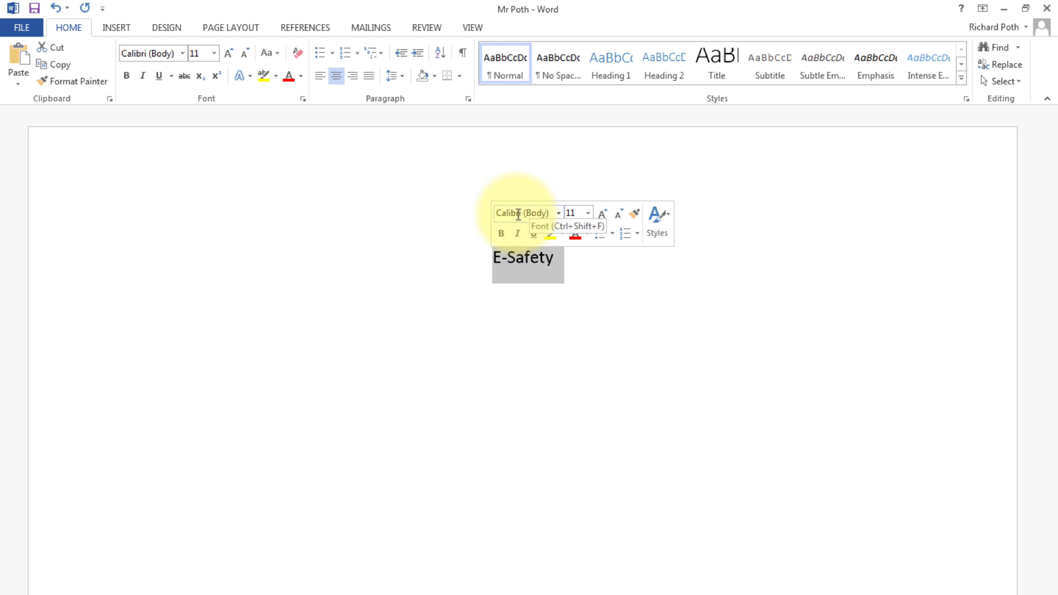
click(588, 215)
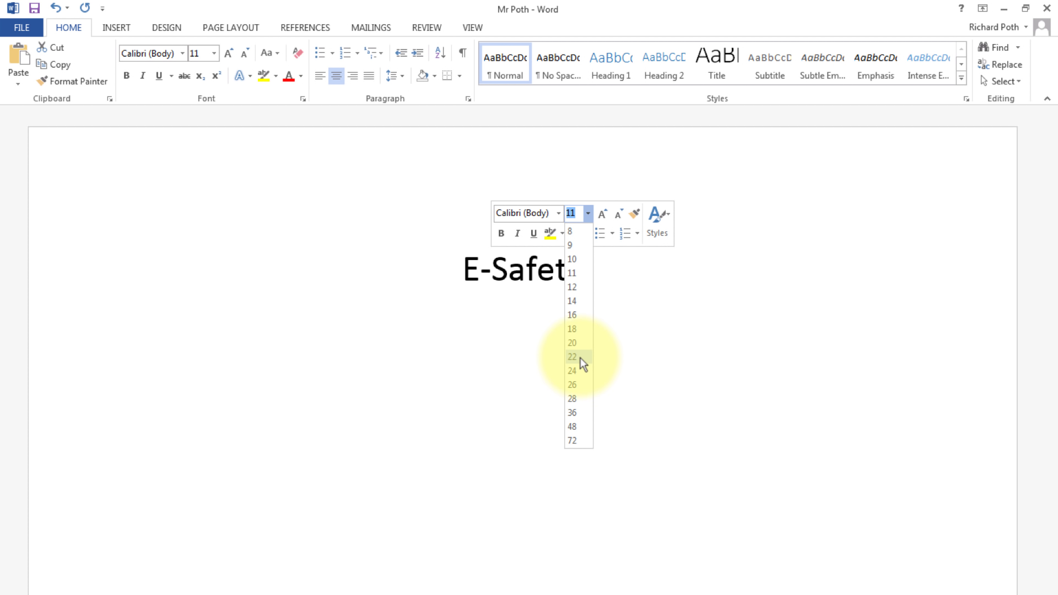
click(581, 398)
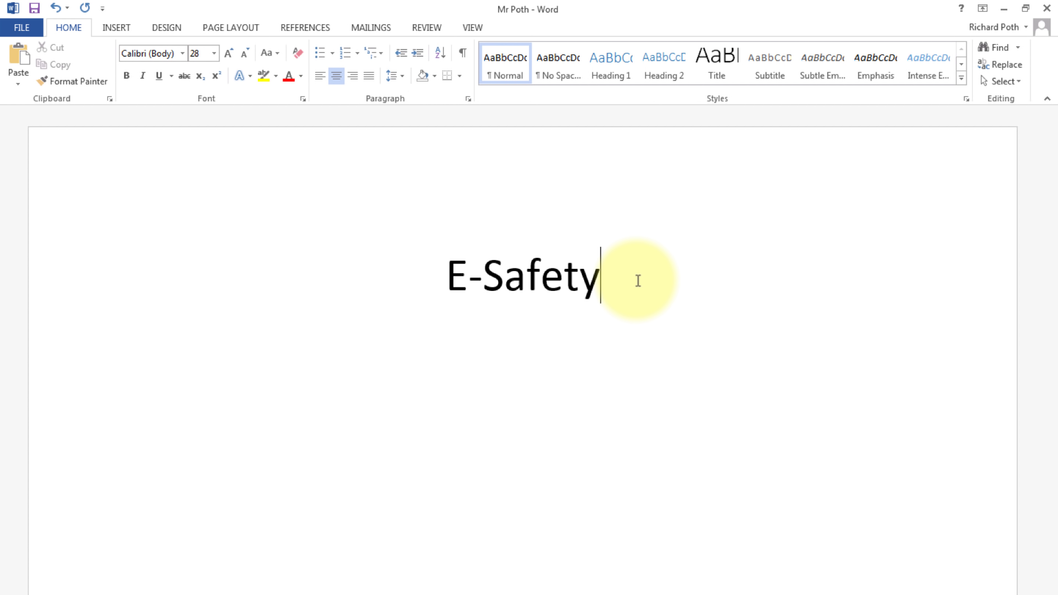
Start a new line below the title, left-aligned at 14 pt
key(Return)
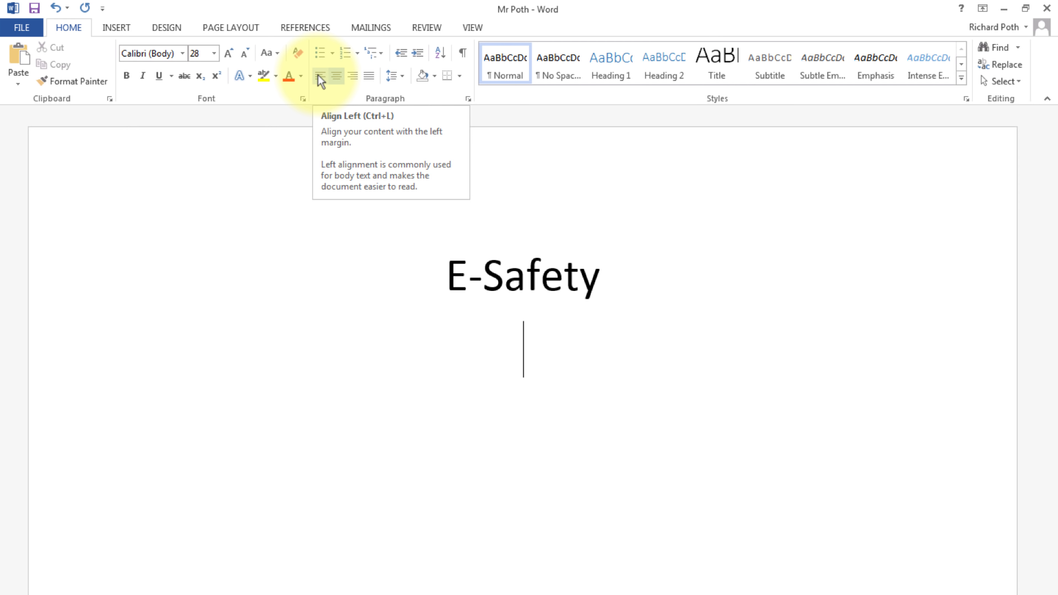
click(319, 75)
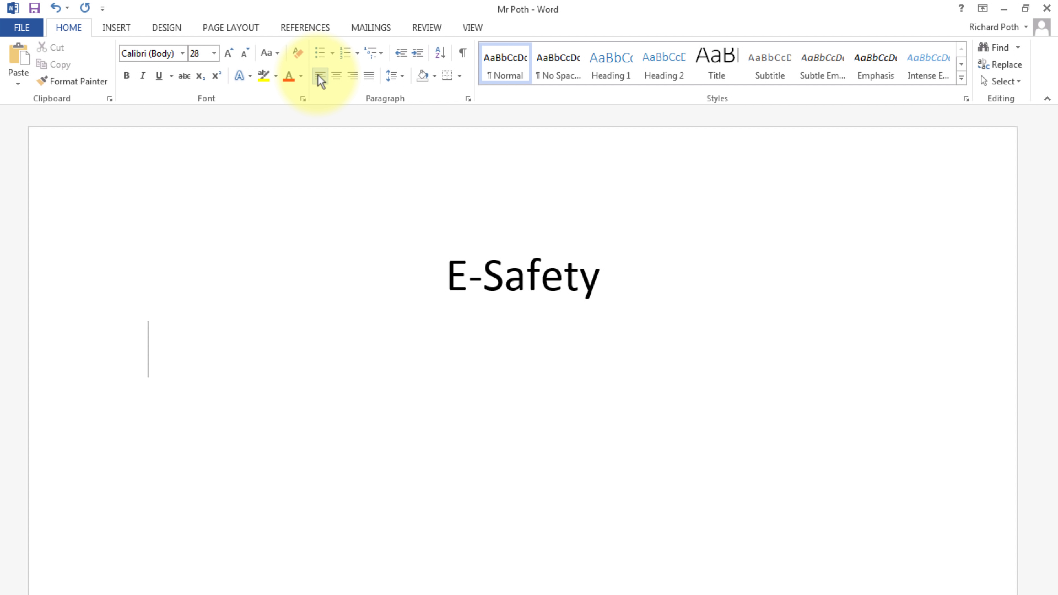
click(213, 55)
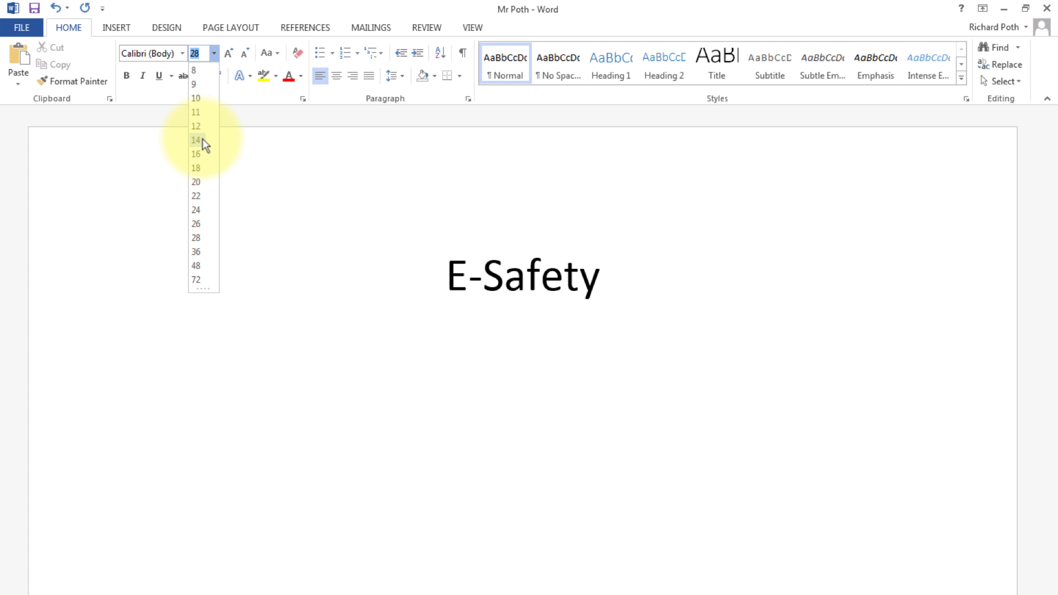
click(196, 140)
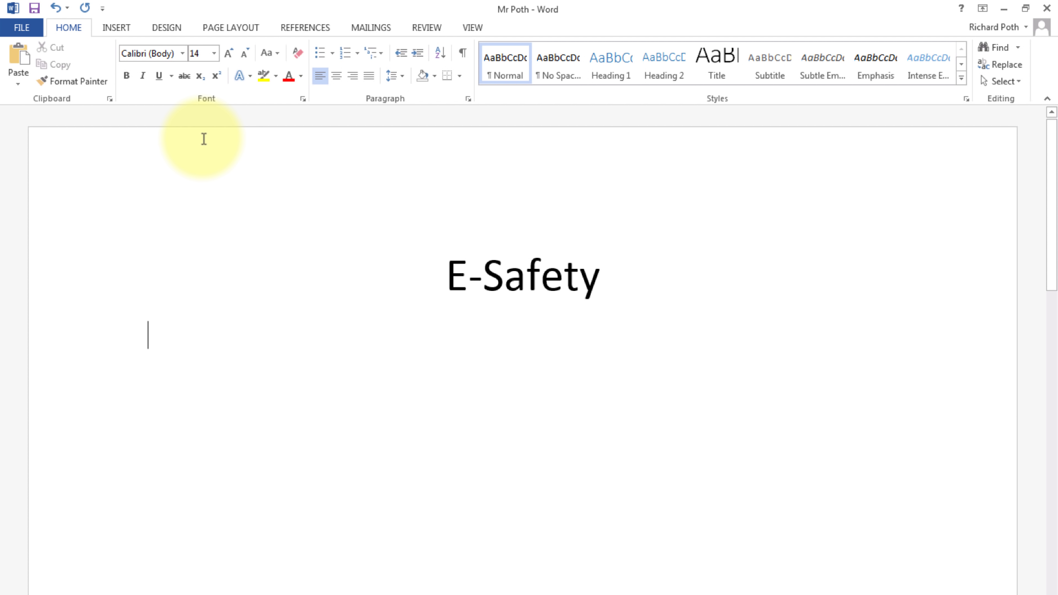
Insert a 2-column by 8-row table beneath the E-Safety title
click(116, 28)
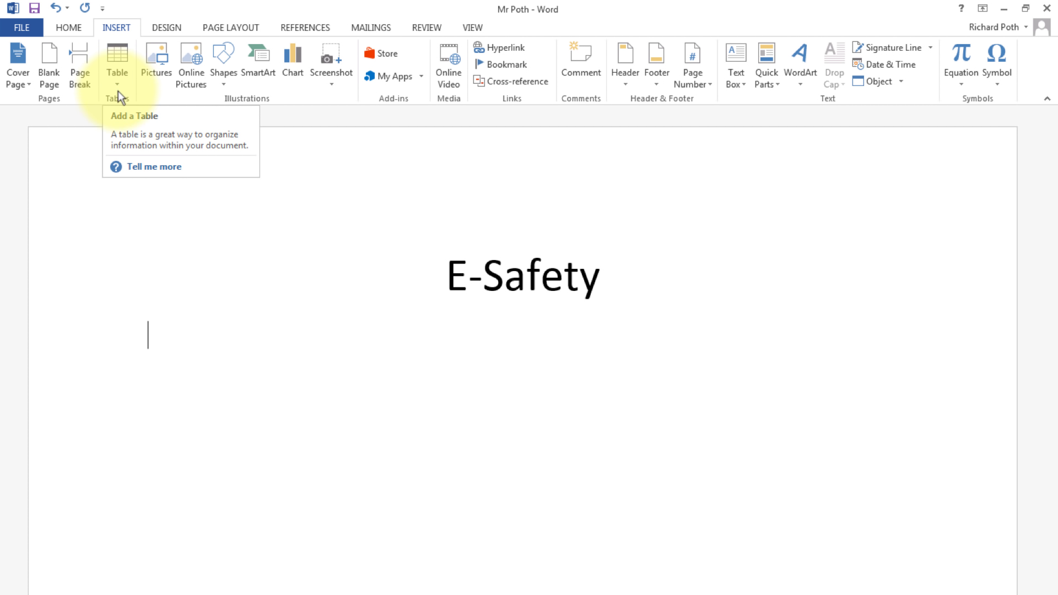
click(118, 81)
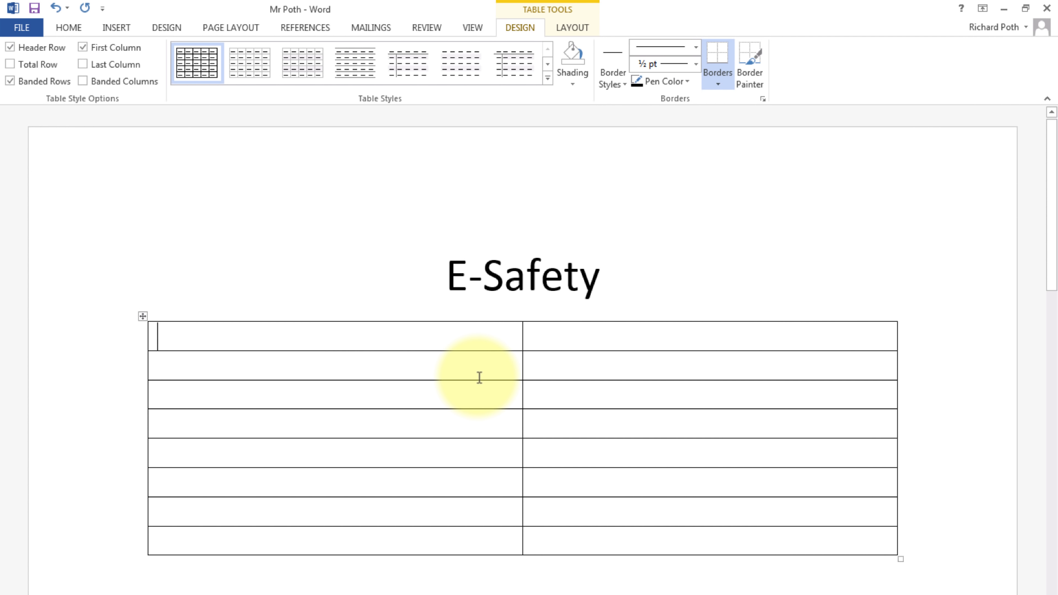
scroll(479, 378, down, 3)
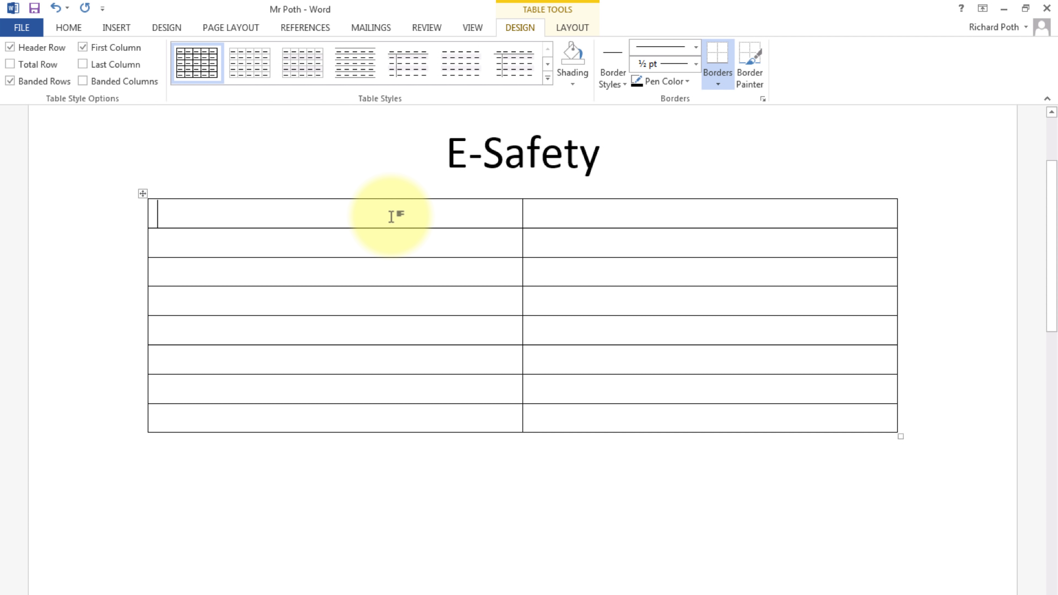
Type the column headings 'Fact' and 'Link' in the table's top row
text(F)
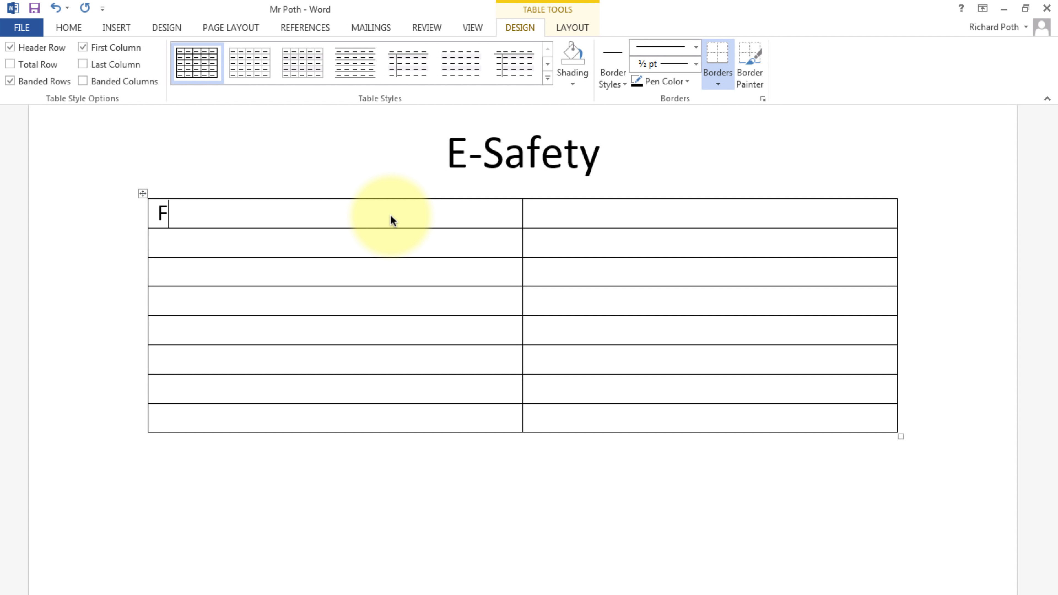
text(act)
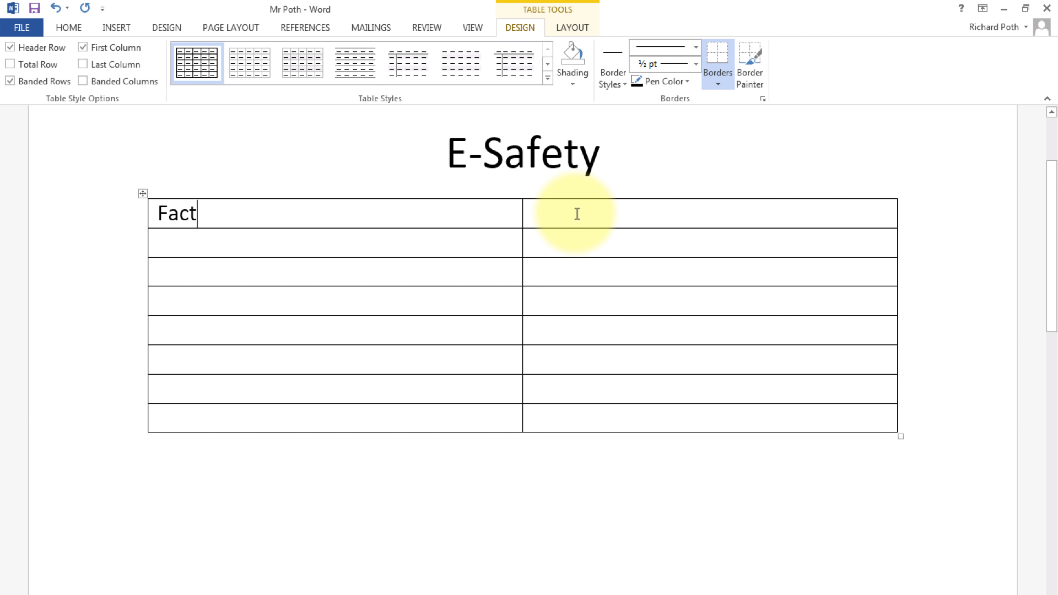
click(575, 213)
text(Link)
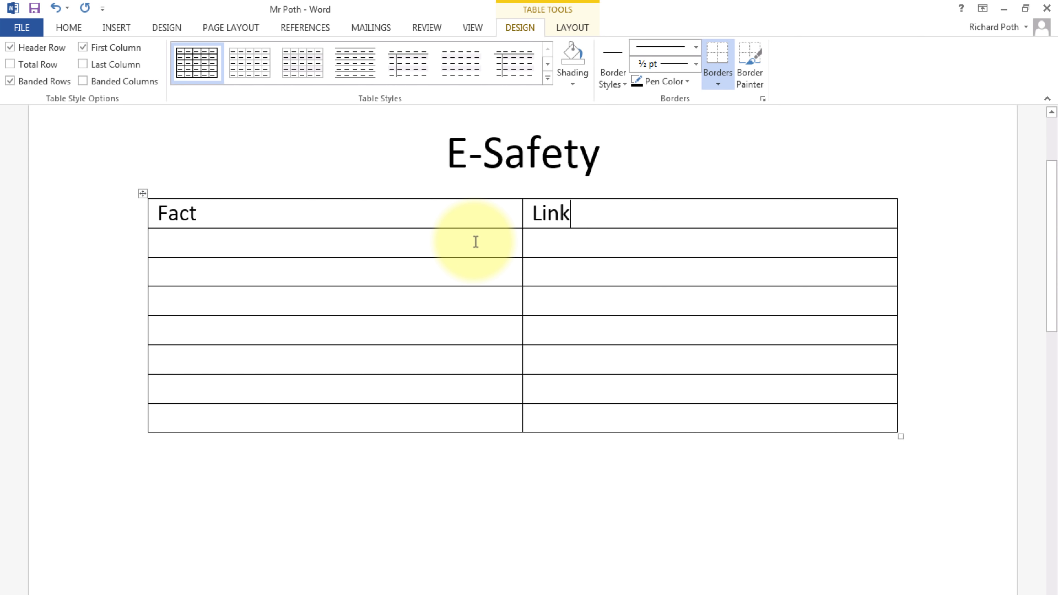
double_click(593, 210)
Left-align the Fact and Link header row after trying Center, then reselect it
shift+click(349, 216)
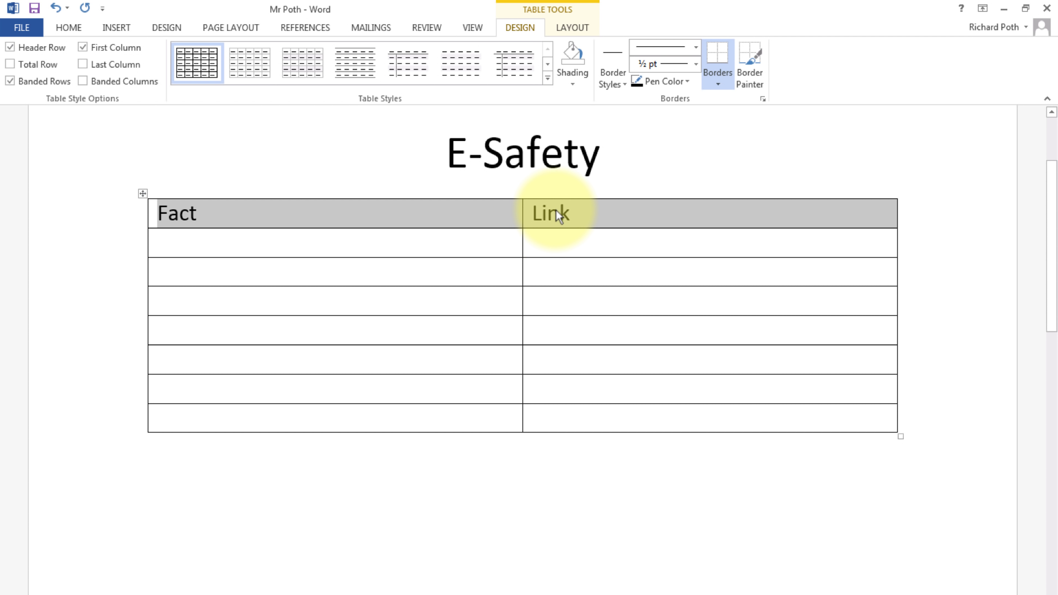
click(71, 28)
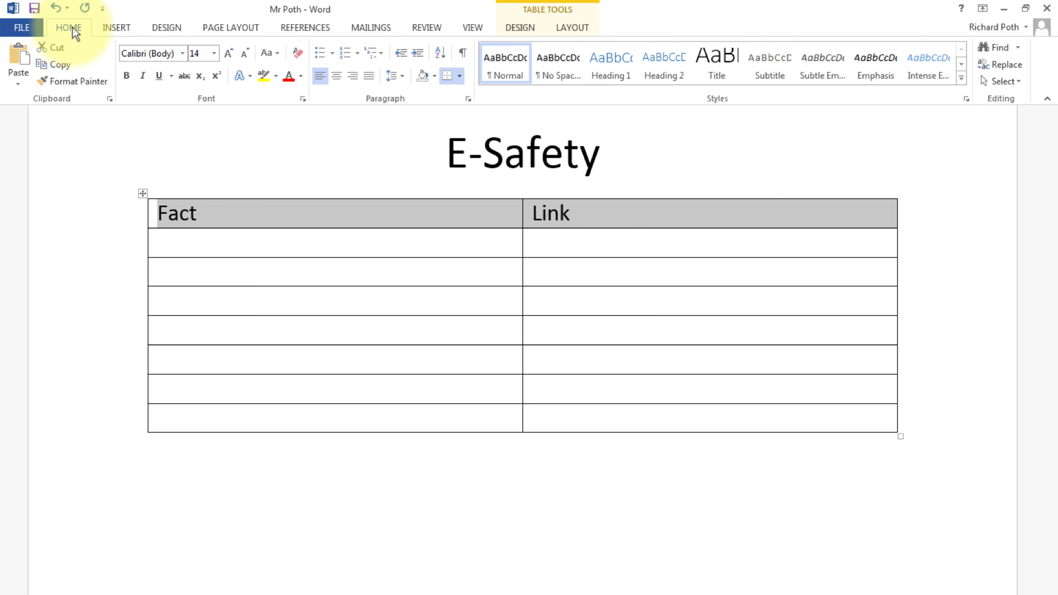
click(336, 76)
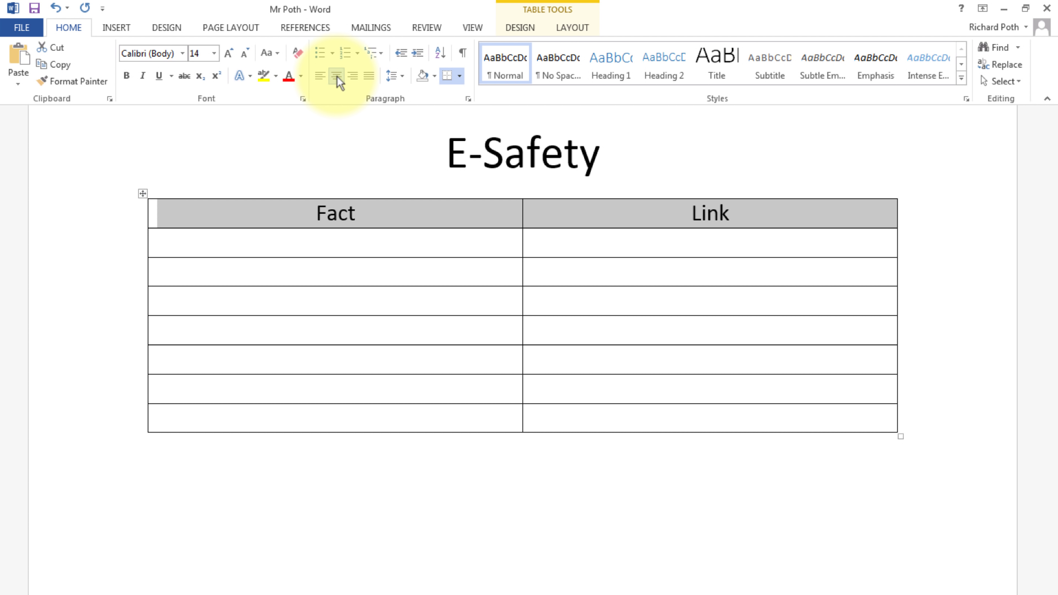
click(318, 76)
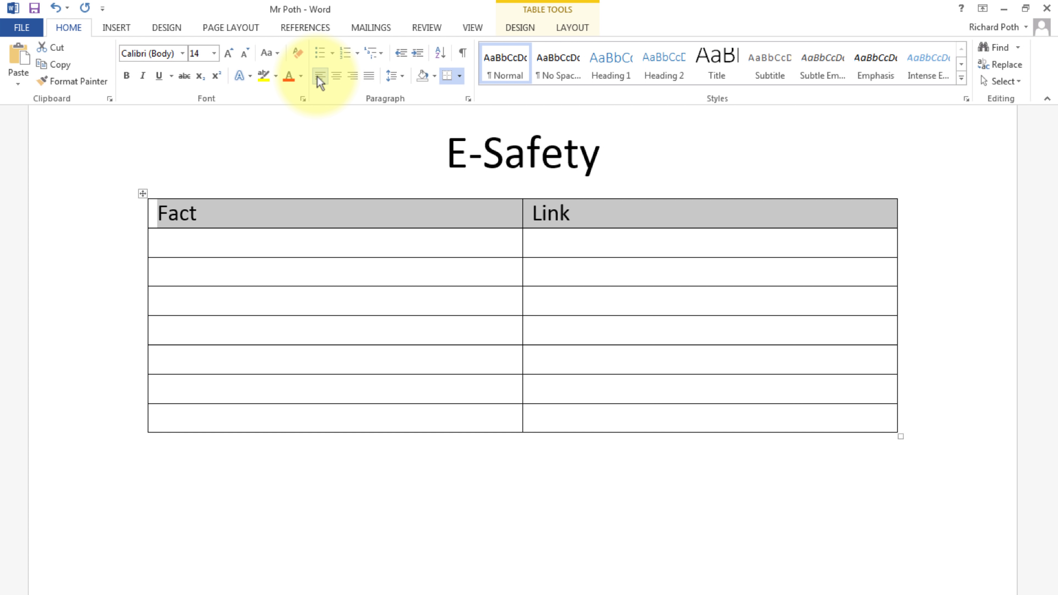
click(370, 254)
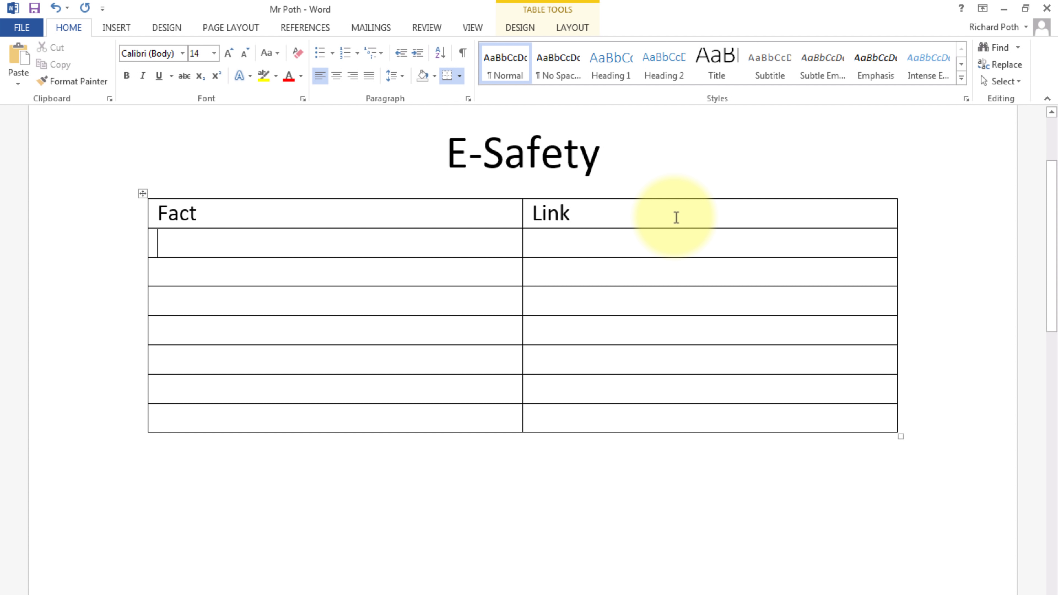
drag(675, 217, 413, 221)
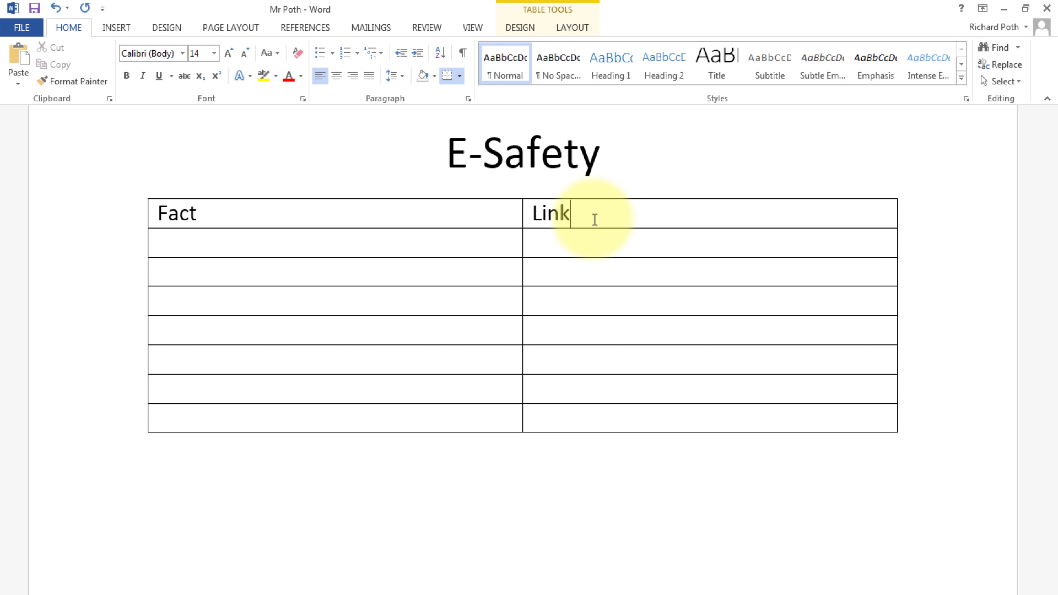
drag(592, 220, 442, 215)
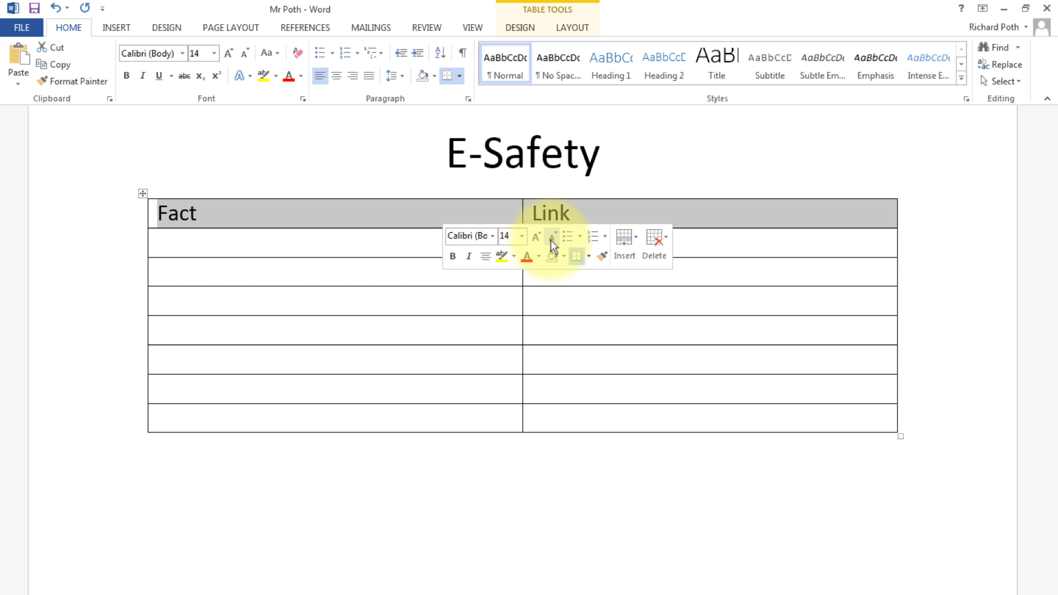
Shade the Fact and Link header row gold, then place the cursor in the first row
click(562, 255)
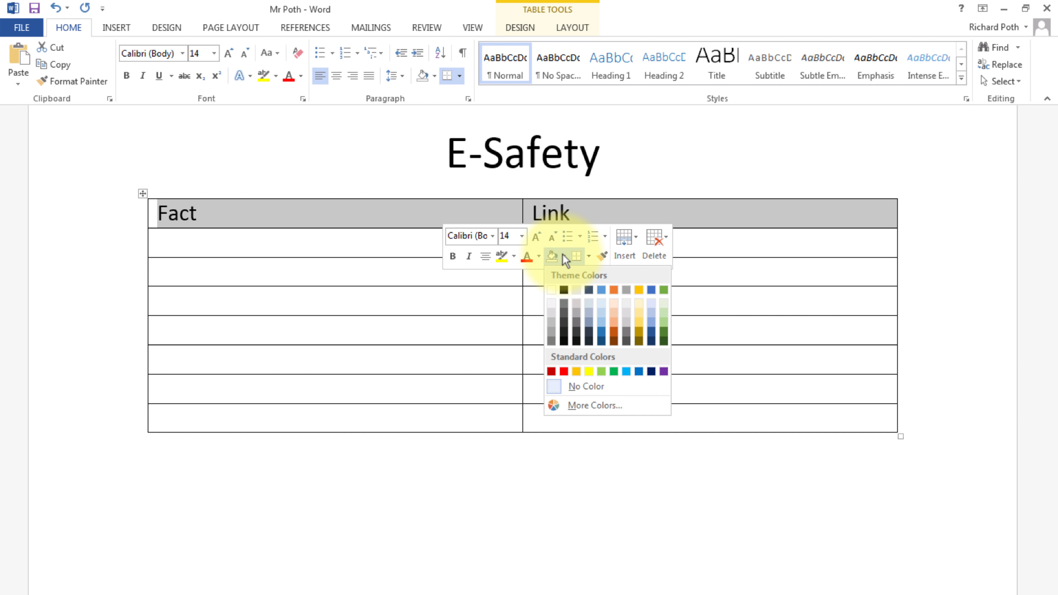
click(638, 321)
click(669, 292)
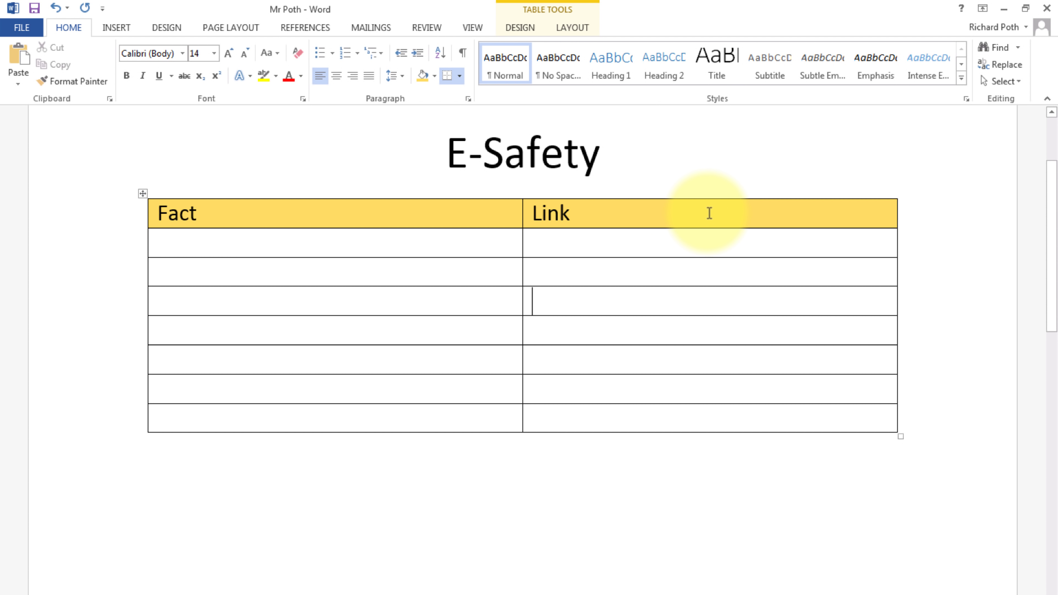
drag(709, 213, 416, 212)
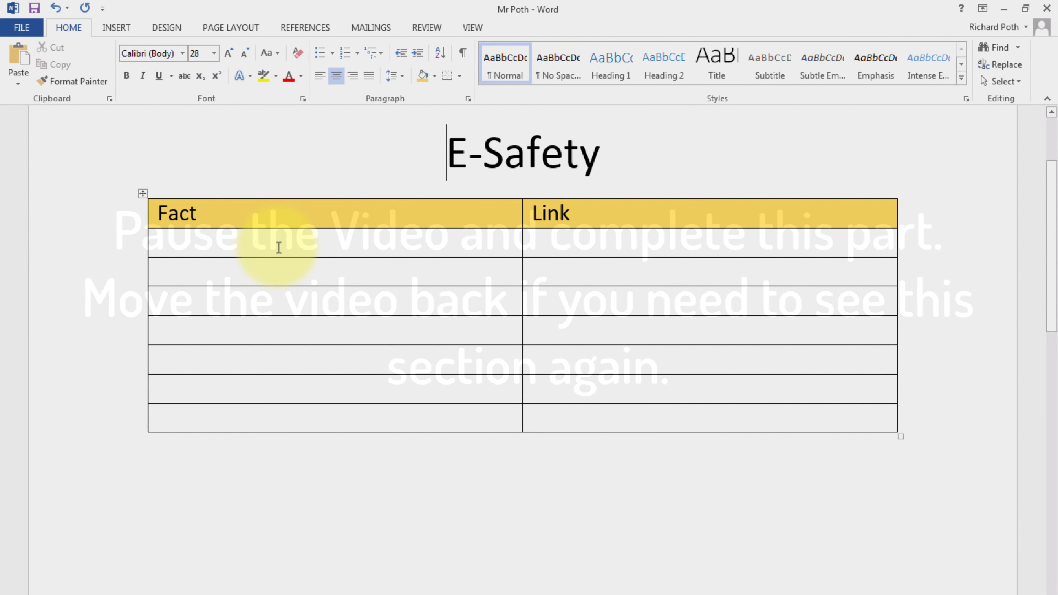
click(279, 248)
click(602, 249)
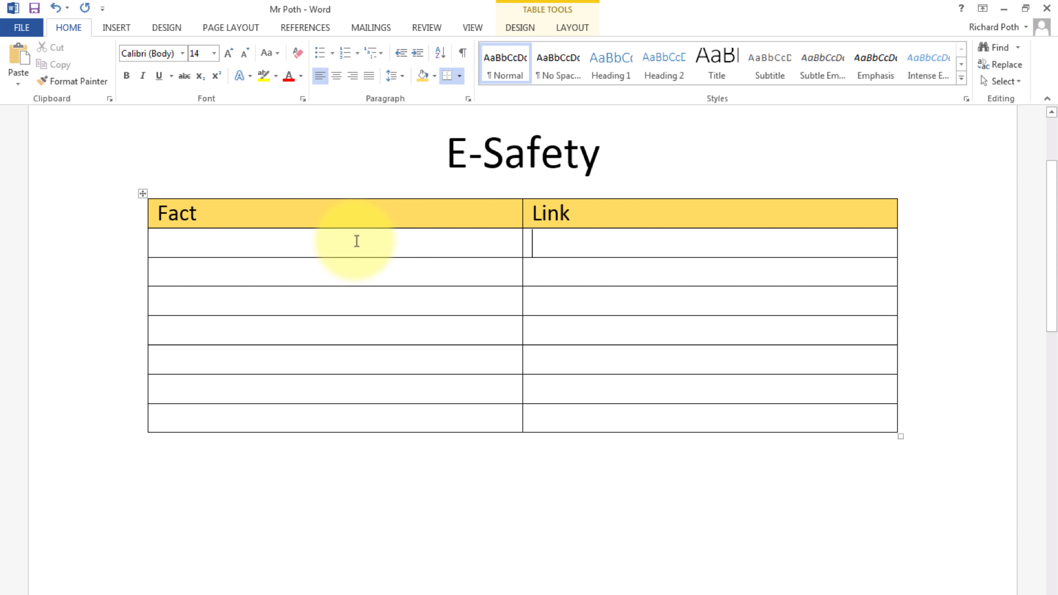
Type four facts, from 'Don't give out your personal information.' to 'Never share your password.'
click(321, 245)
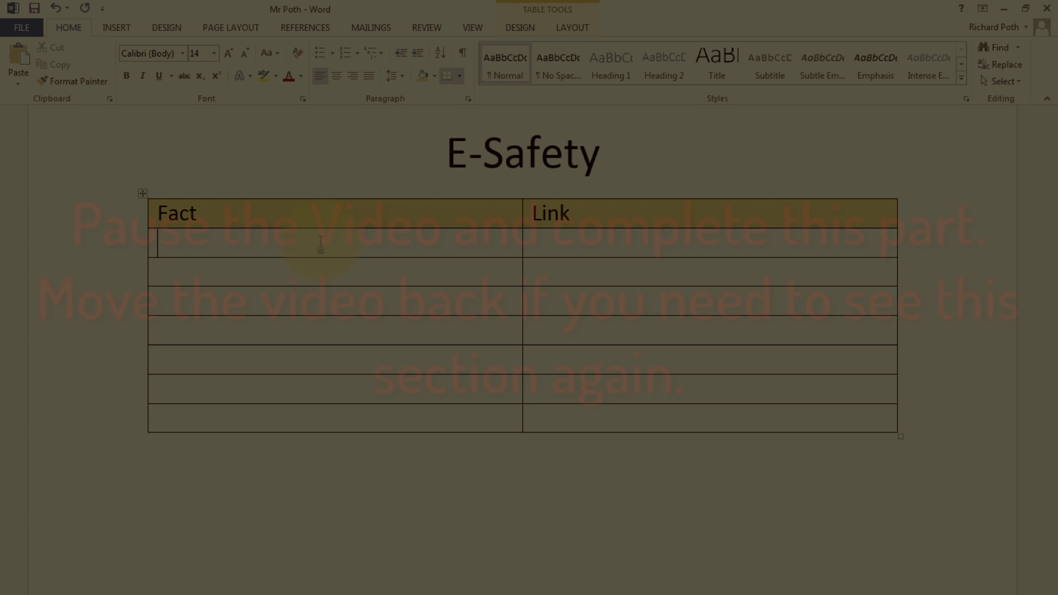
text(Don't give out your personal information.)
click(279, 300)
text(Tell an adult when you receive an inappropriate message or email.)
key(Down)
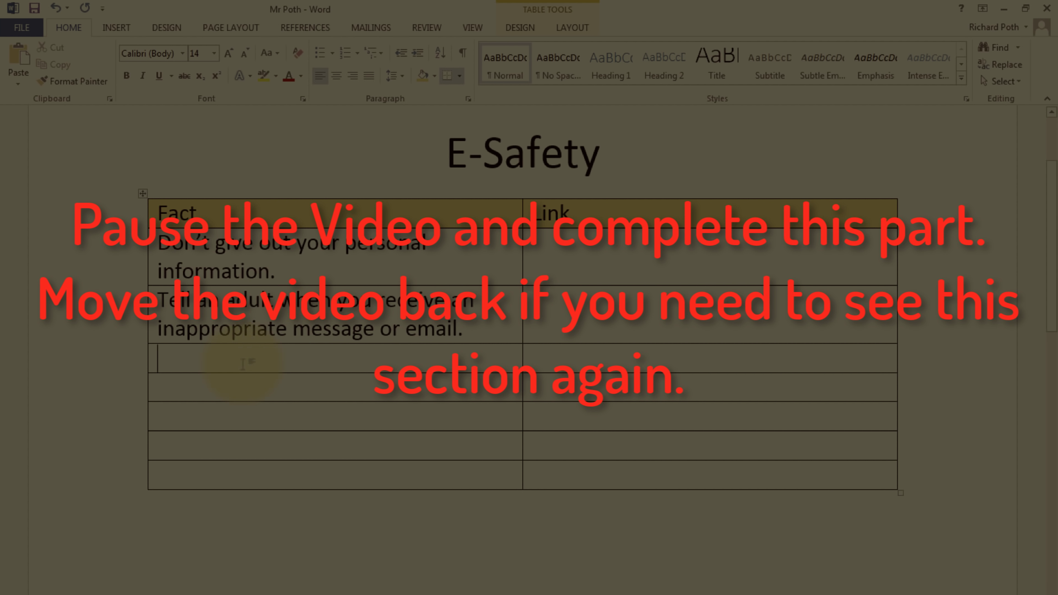
text(Never meet someone that you don't know in person that you met on the internet without adult supervision.)
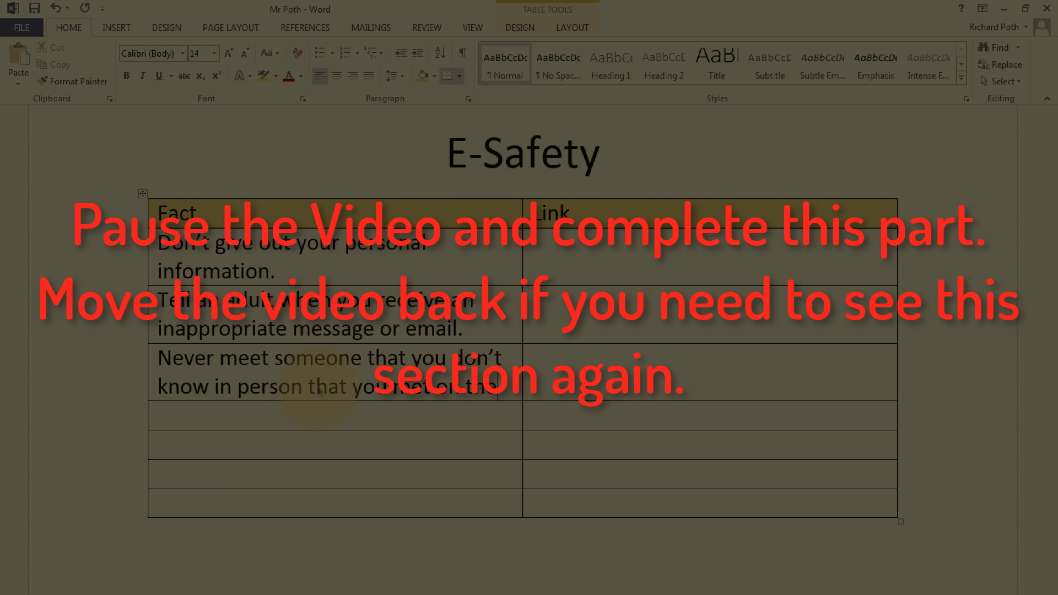
key(Down)
text(Never share your password.)
key(Down)
Add the fifth fact 'Choose a secure password' and delete the empty row below
text(Choose a secure password)
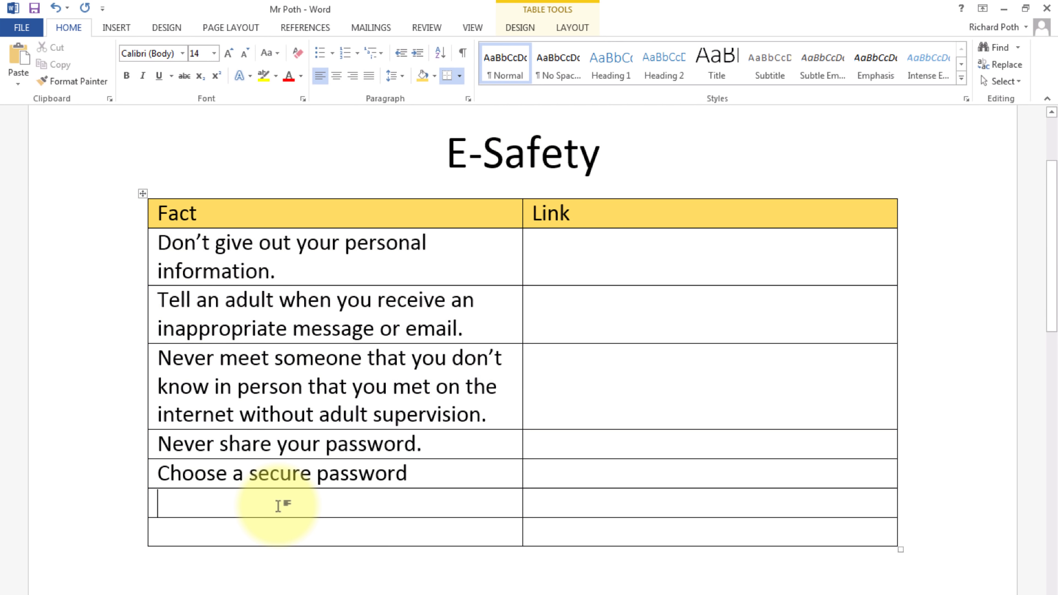
click(279, 506)
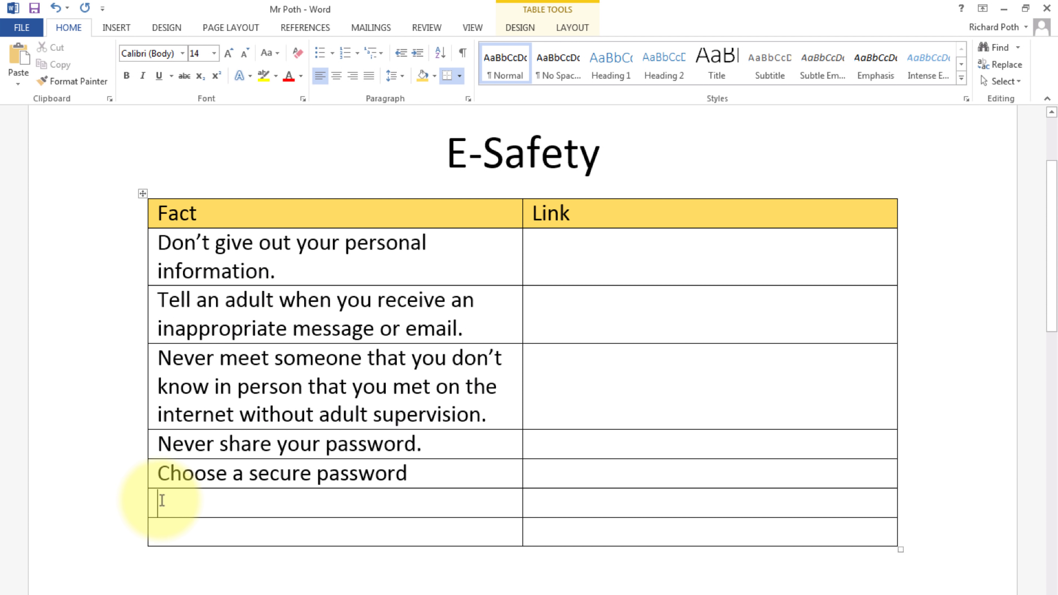
right_click(178, 501)
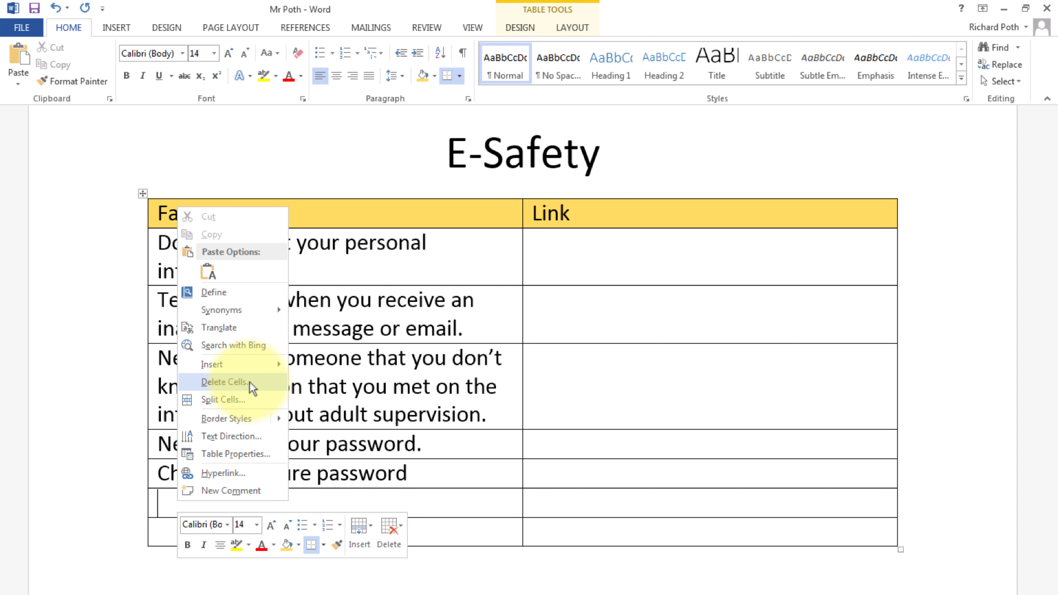
click(224, 381)
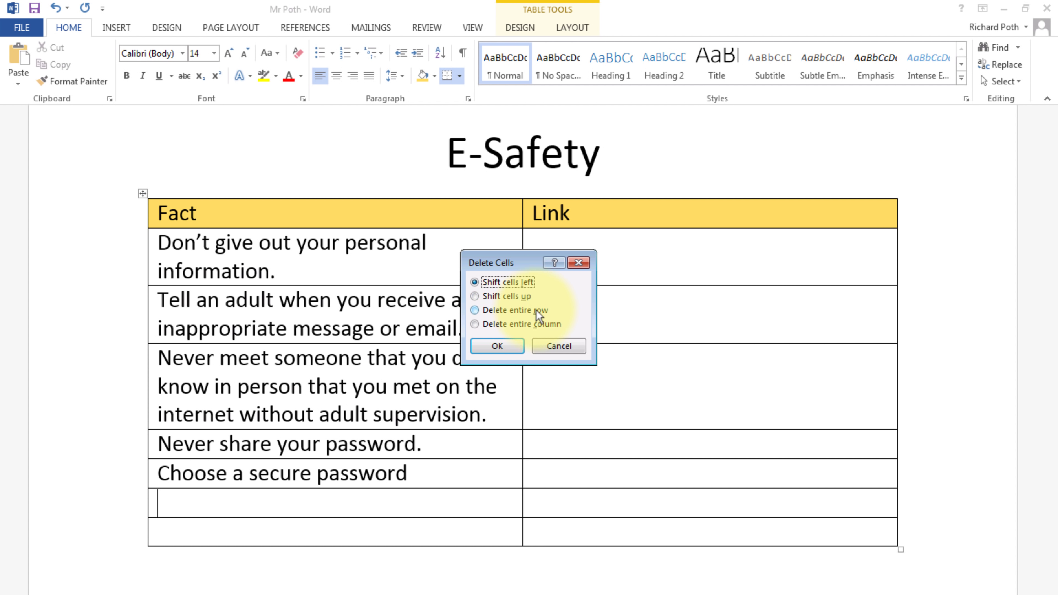
click(474, 310)
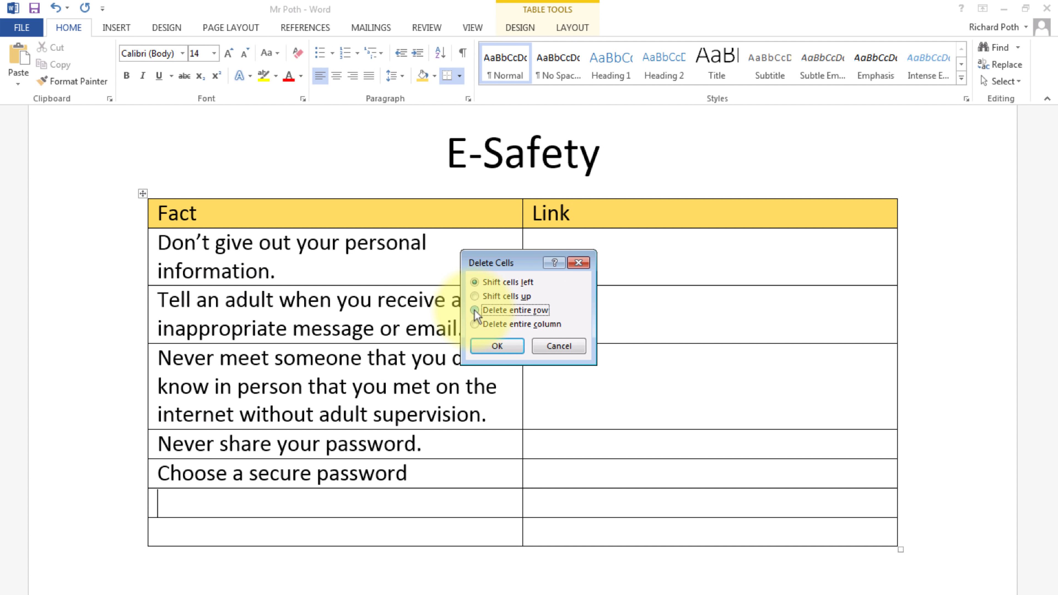
click(495, 348)
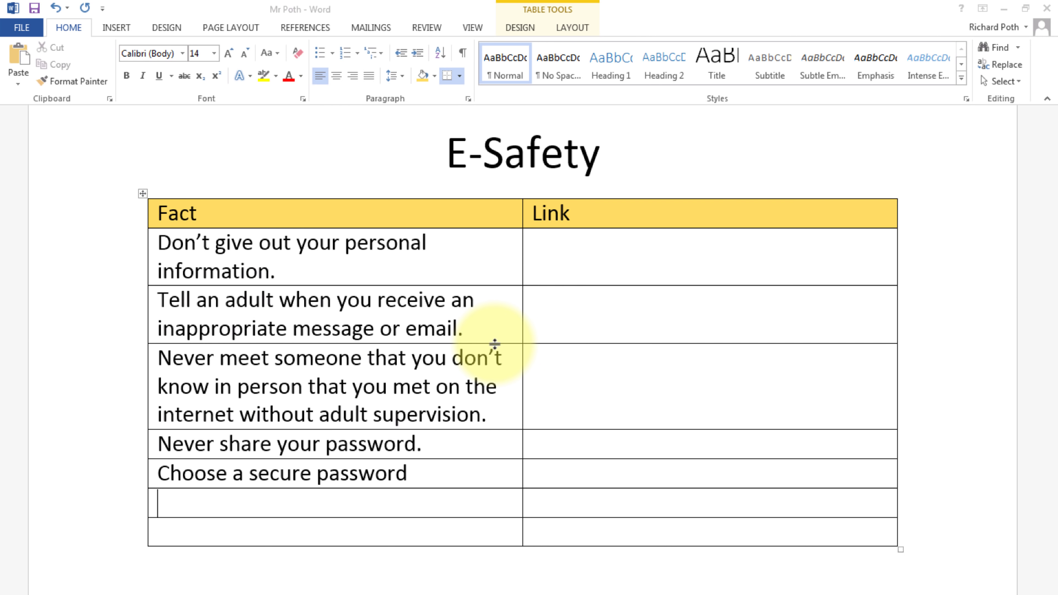
Delete the remaining empty row, then add one new empty row after the last fact
right_click(293, 504)
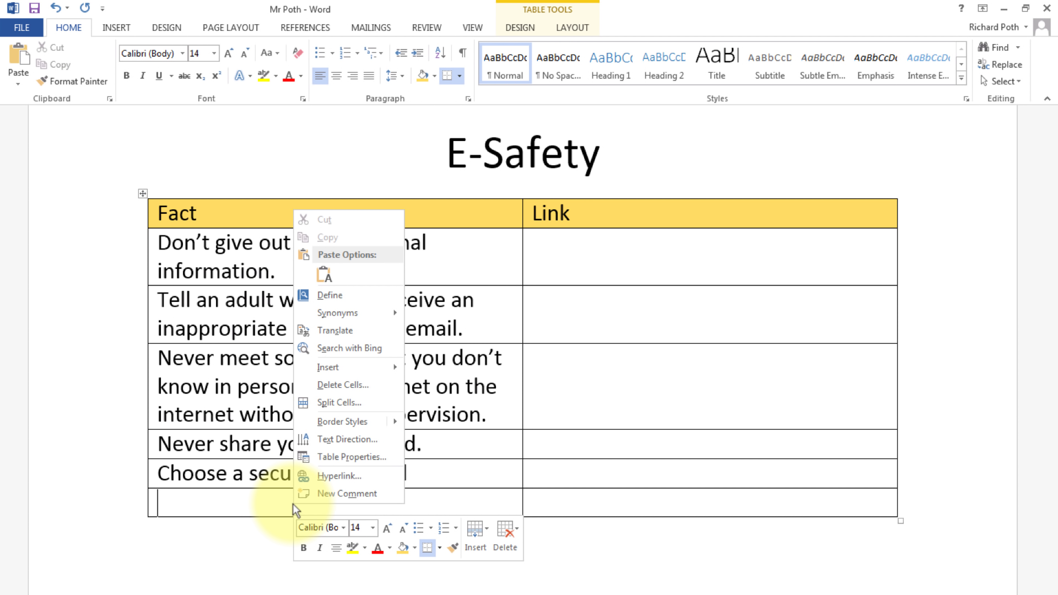
click(368, 385)
click(474, 310)
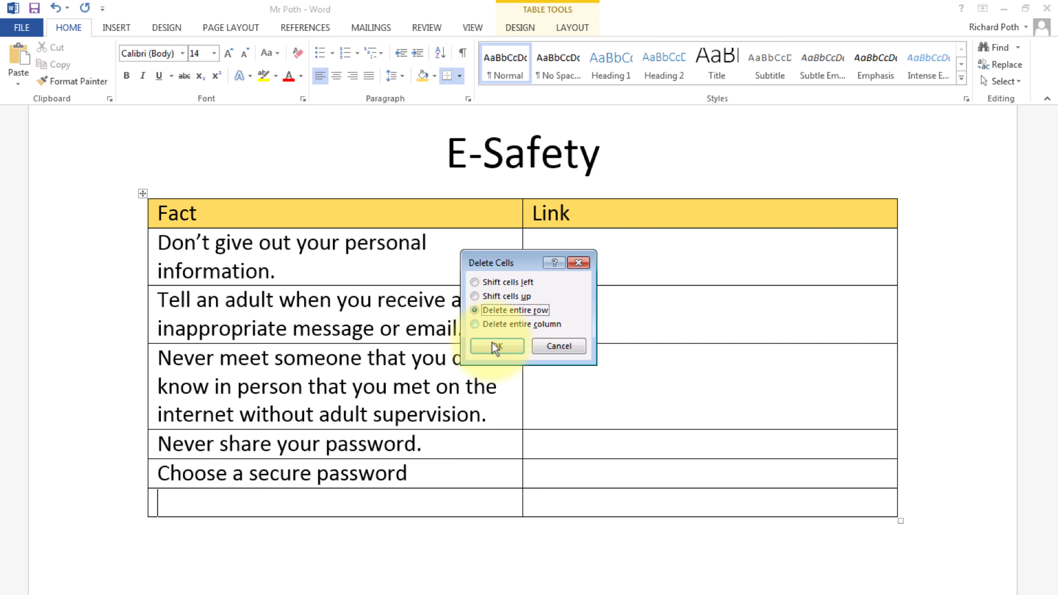
click(496, 347)
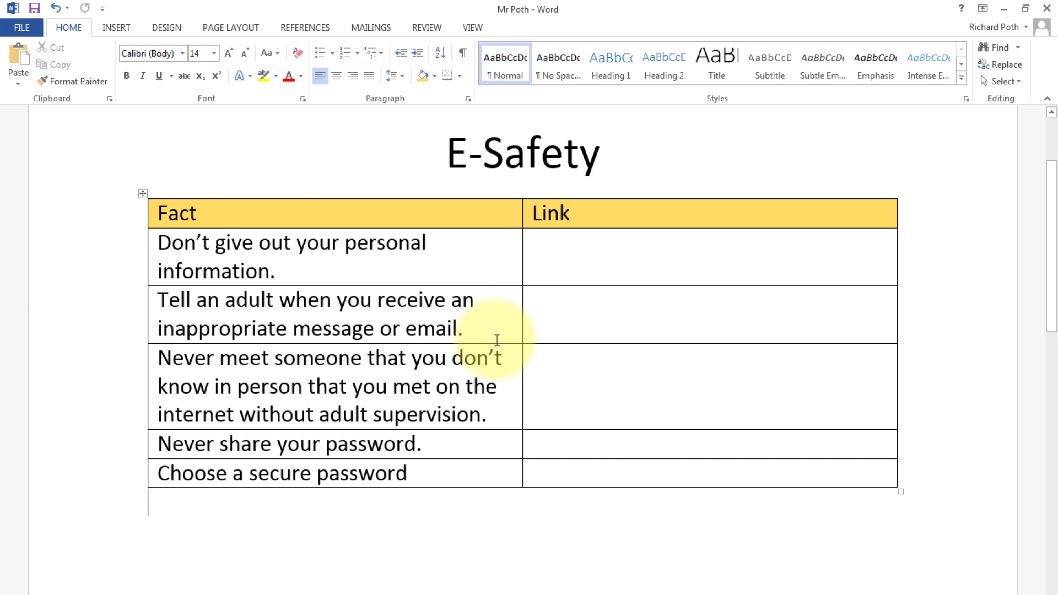
click(445, 472)
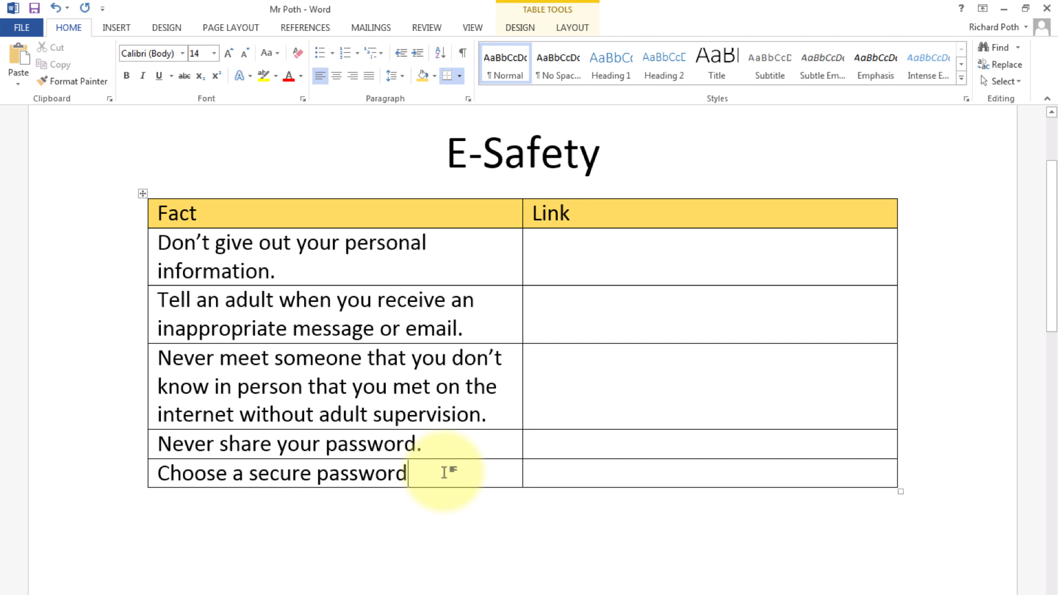
key(Tab)
key(Tab)
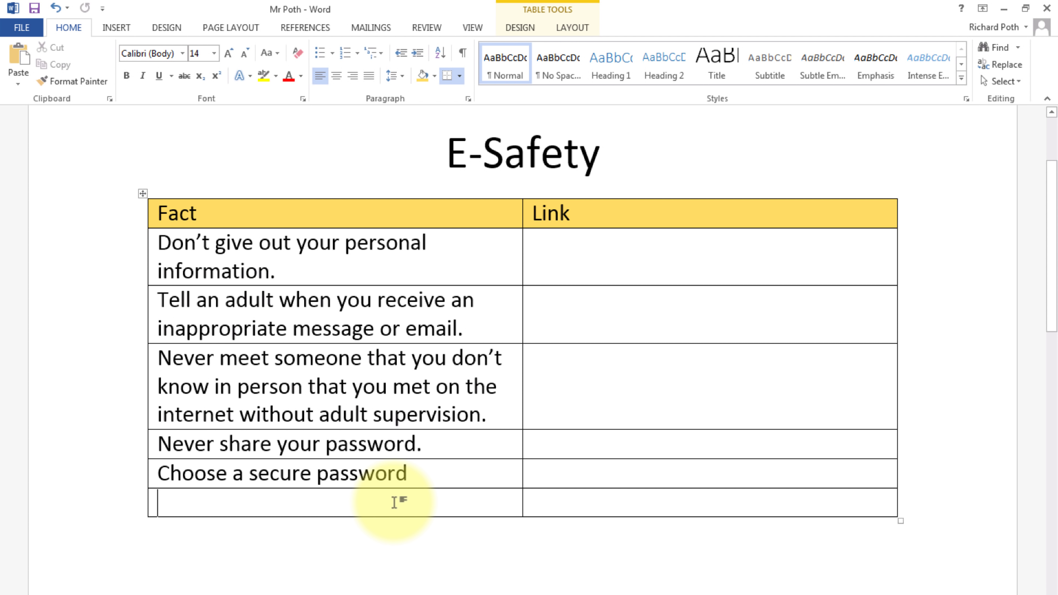
Right-click the empty last row and open the Insert dropdown for adding rows or columns
right_click(359, 500)
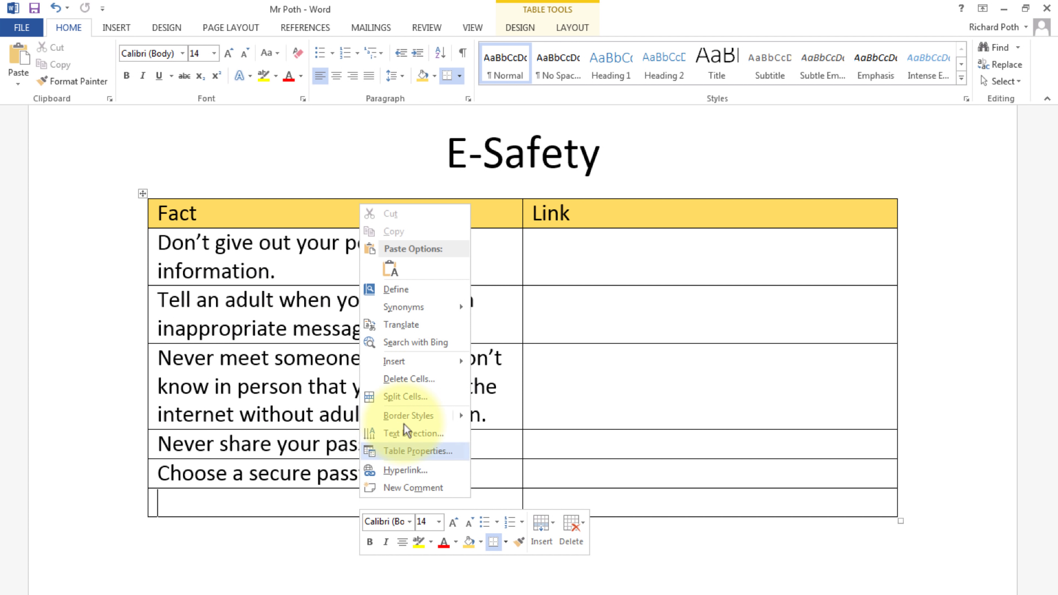
mouse_move(431, 367)
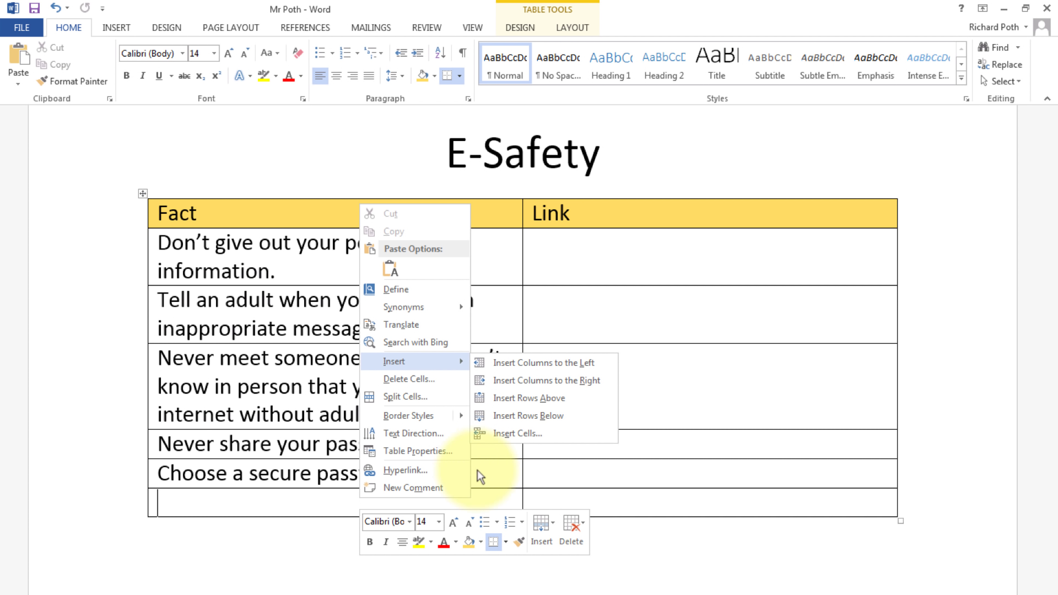
click(279, 499)
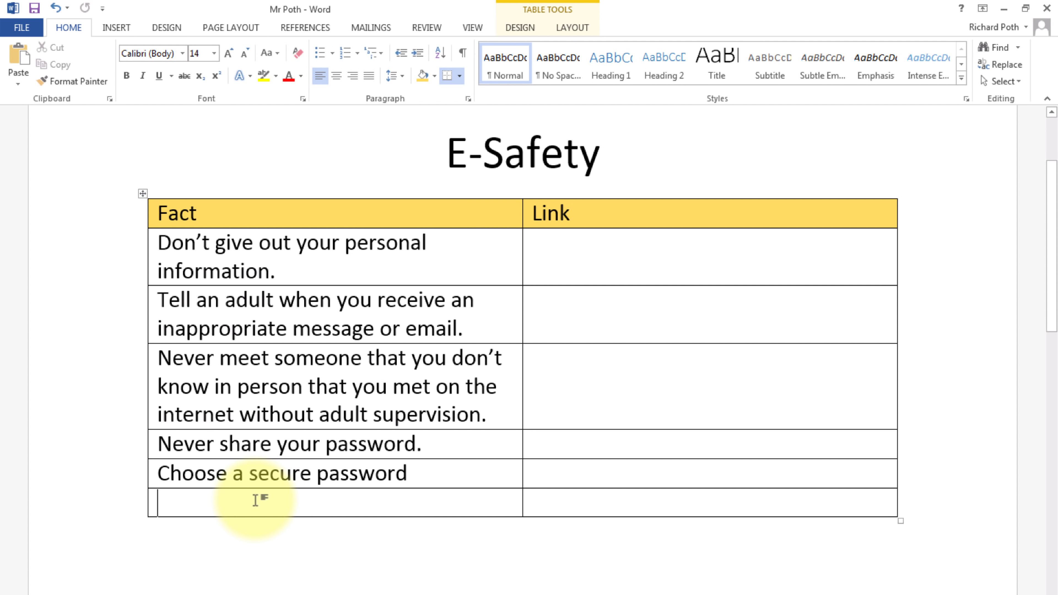
right_click(255, 499)
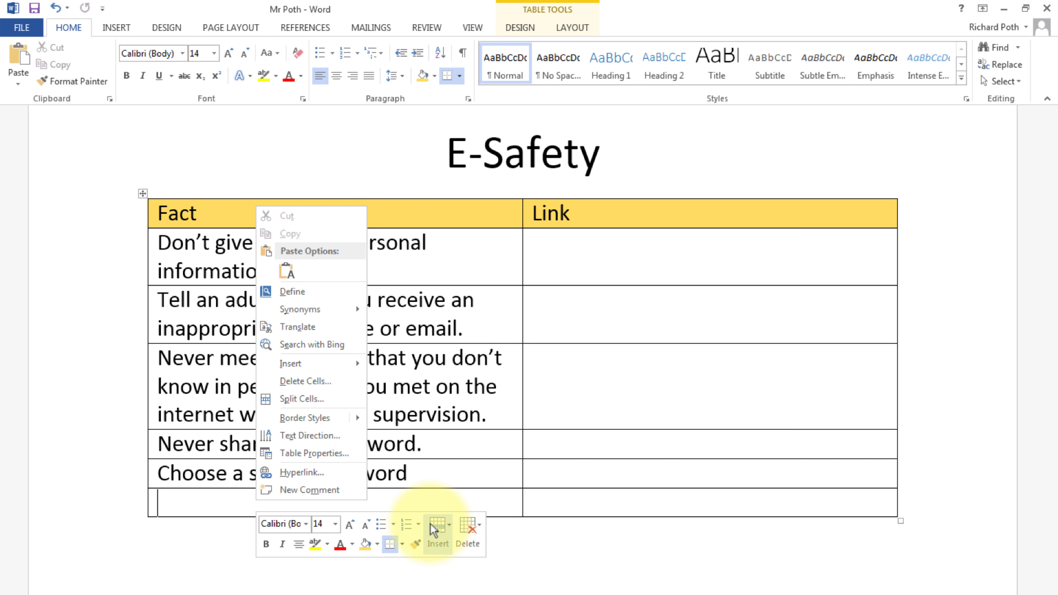
click(450, 524)
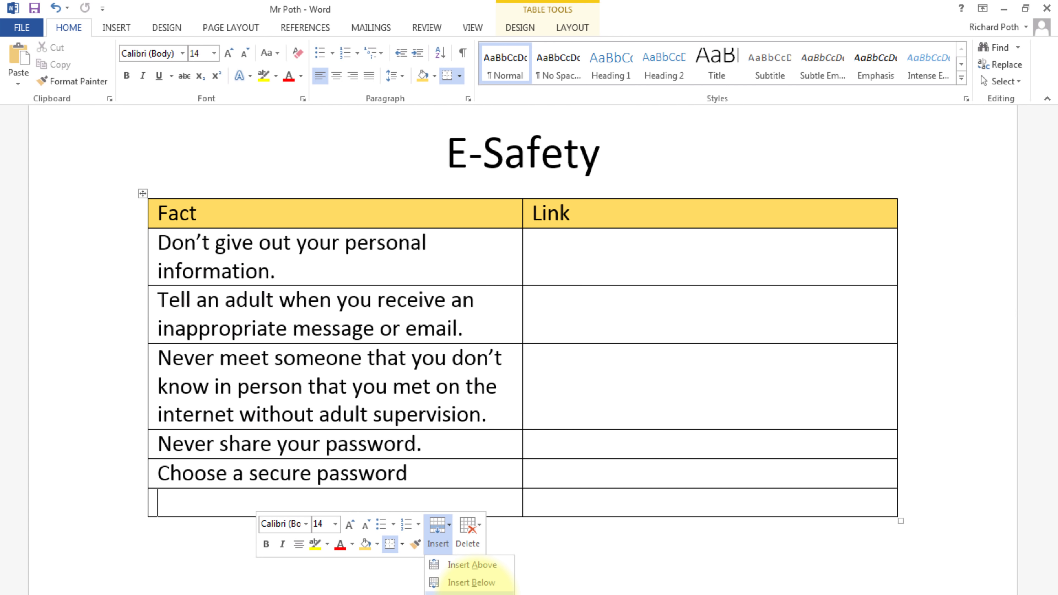
Insert a new column left of Fact and narrow it, widening Fact
click(471, 593)
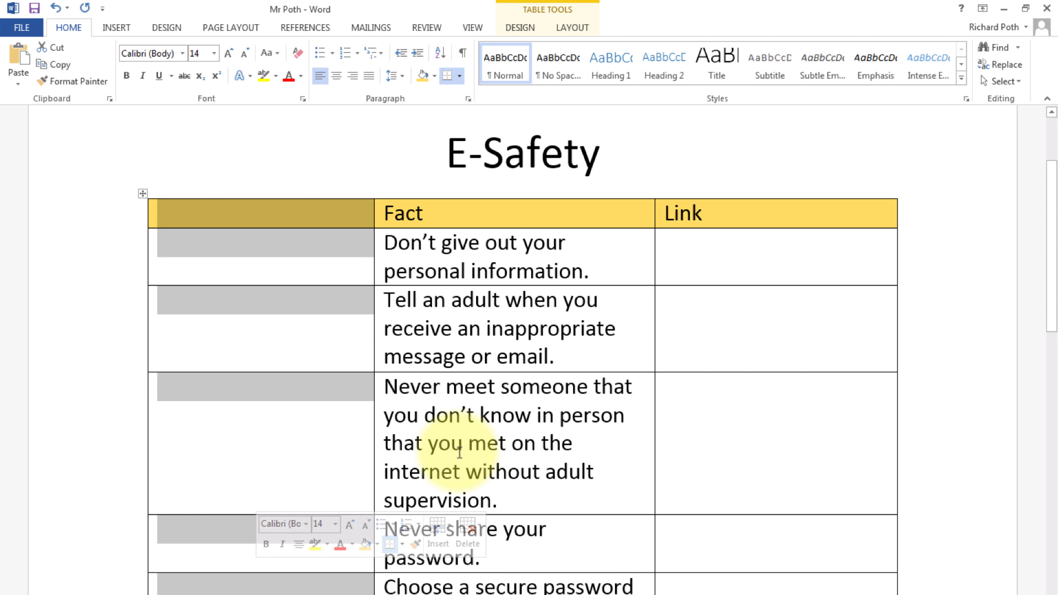
click(421, 433)
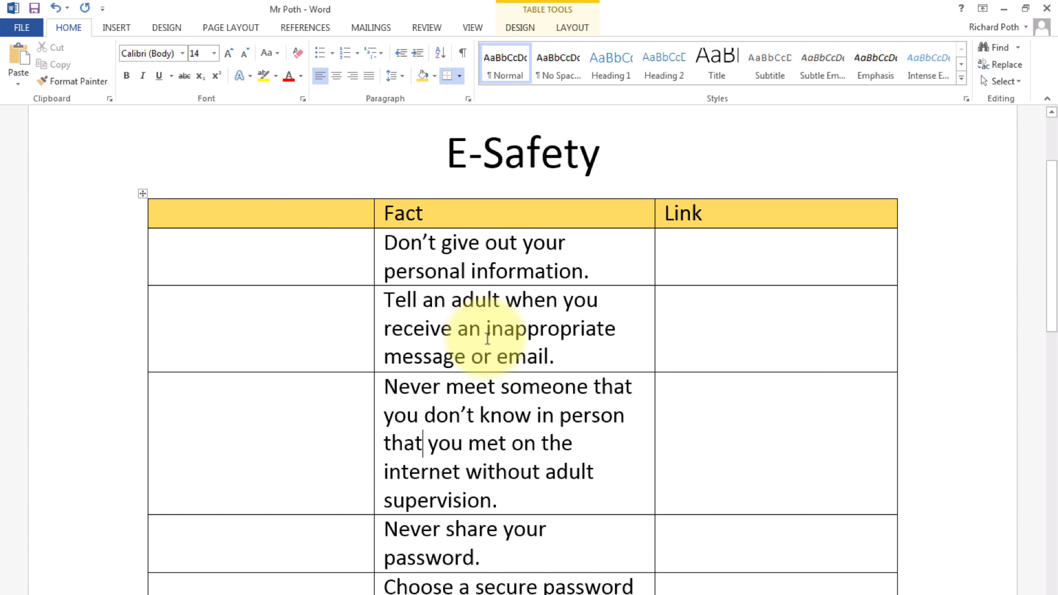
drag(373, 238, 182, 241)
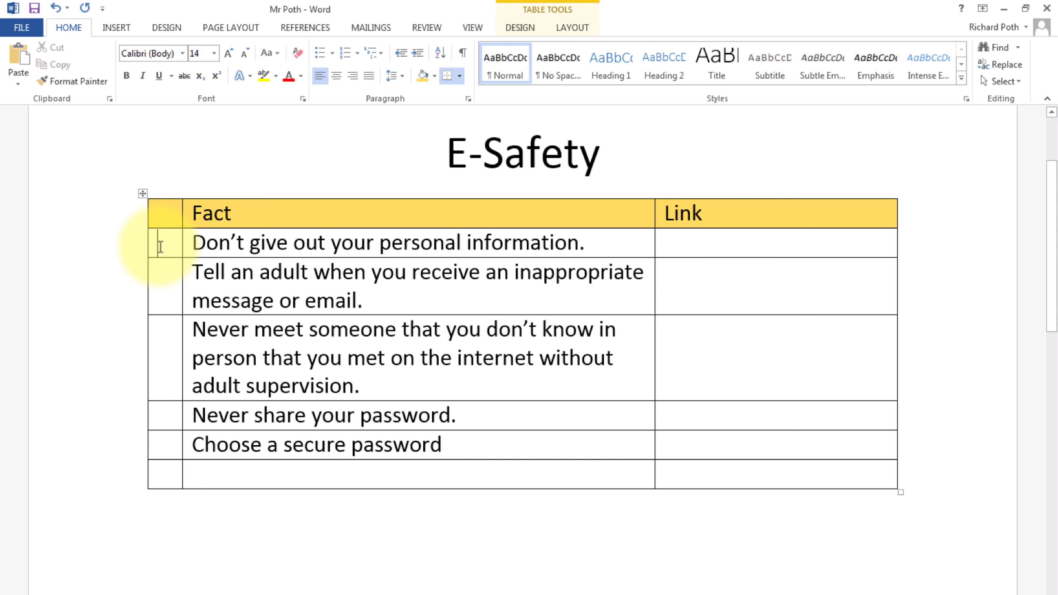
Number the five facts 1, 2, 3, 4, 5 down the new column
text(1)
key(Down)
text(2)
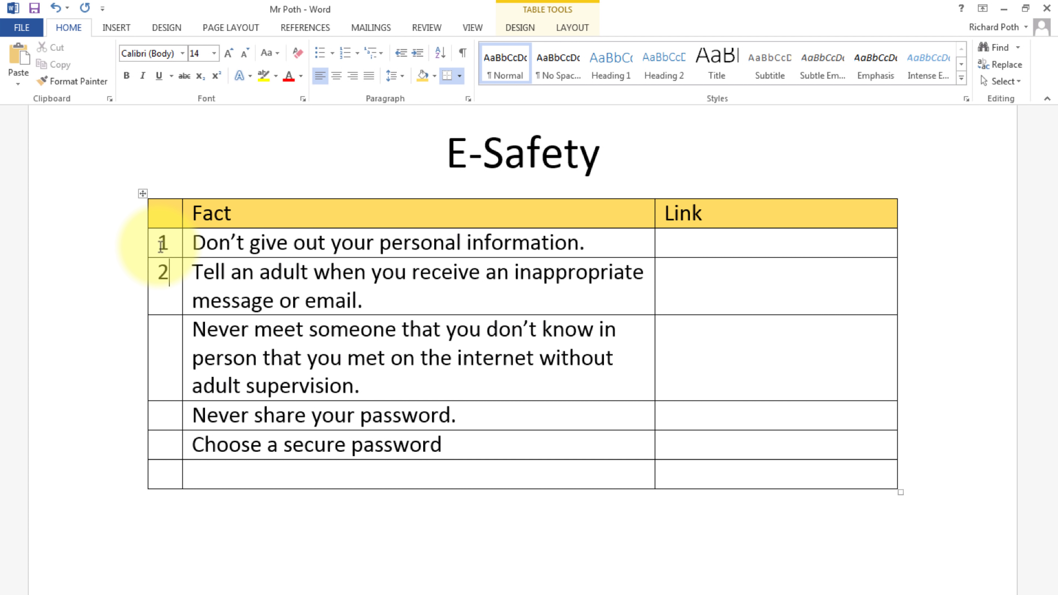
key(Down)
text(3)
key(Down)
text(4)
key(Down)
text(5)
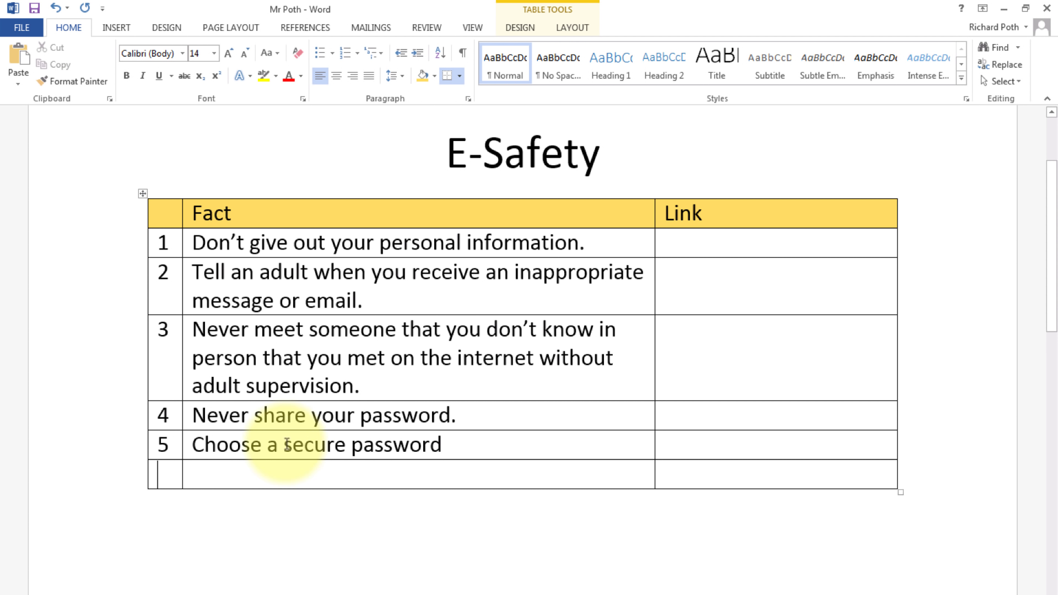
Delete the entire empty last row, then widen the Link column by narrowing Fact
right_click(291, 480)
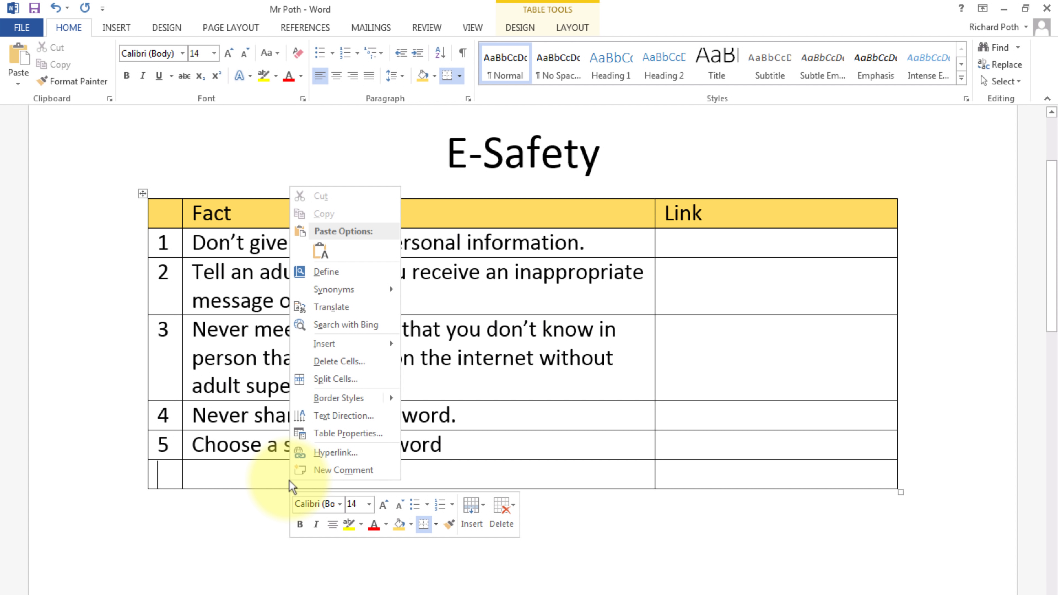
click(379, 364)
click(474, 310)
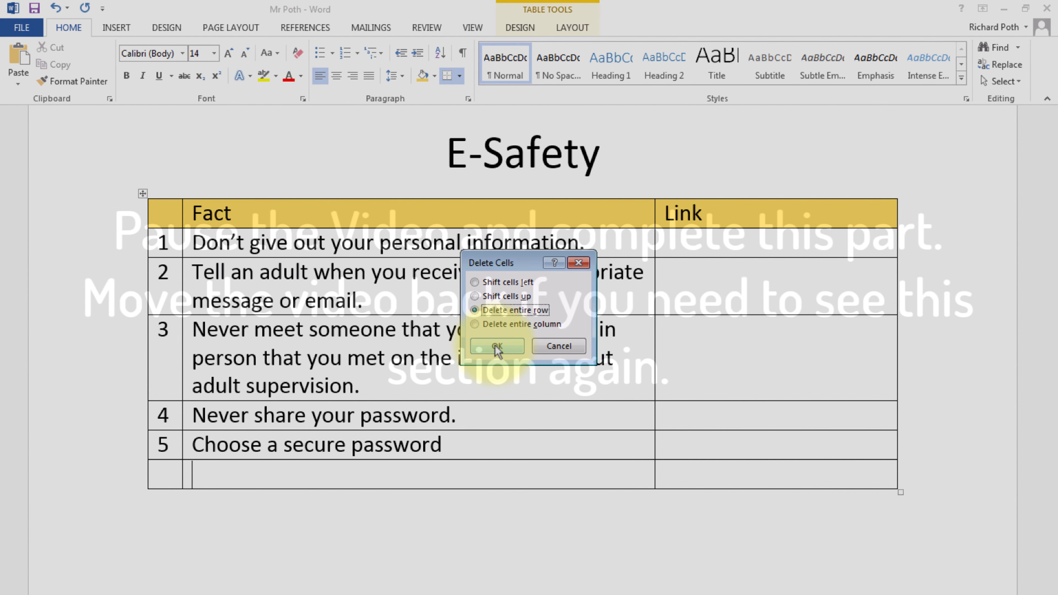
click(493, 346)
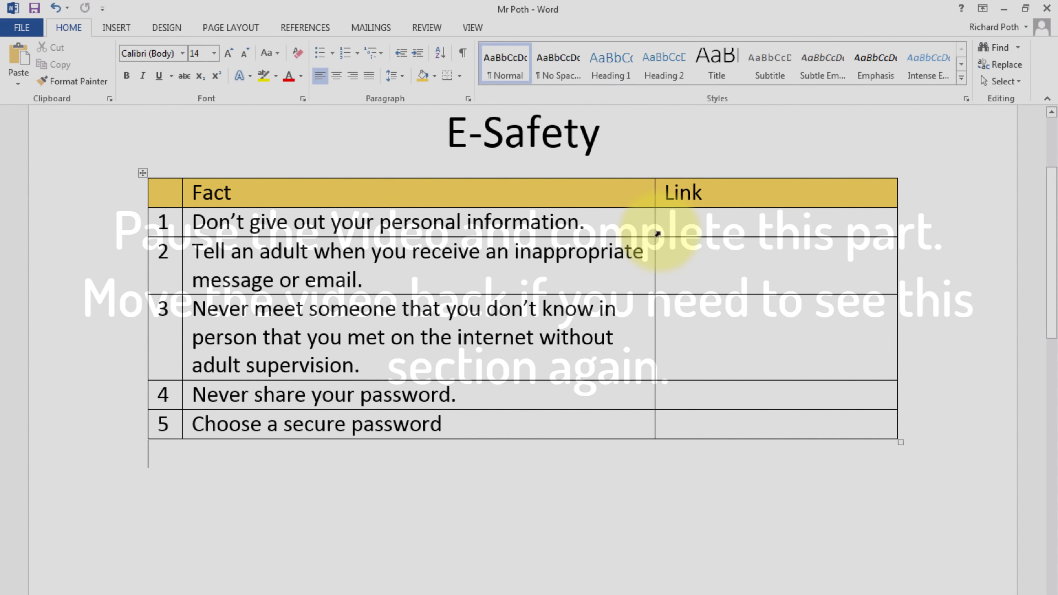
drag(655, 191, 621, 194)
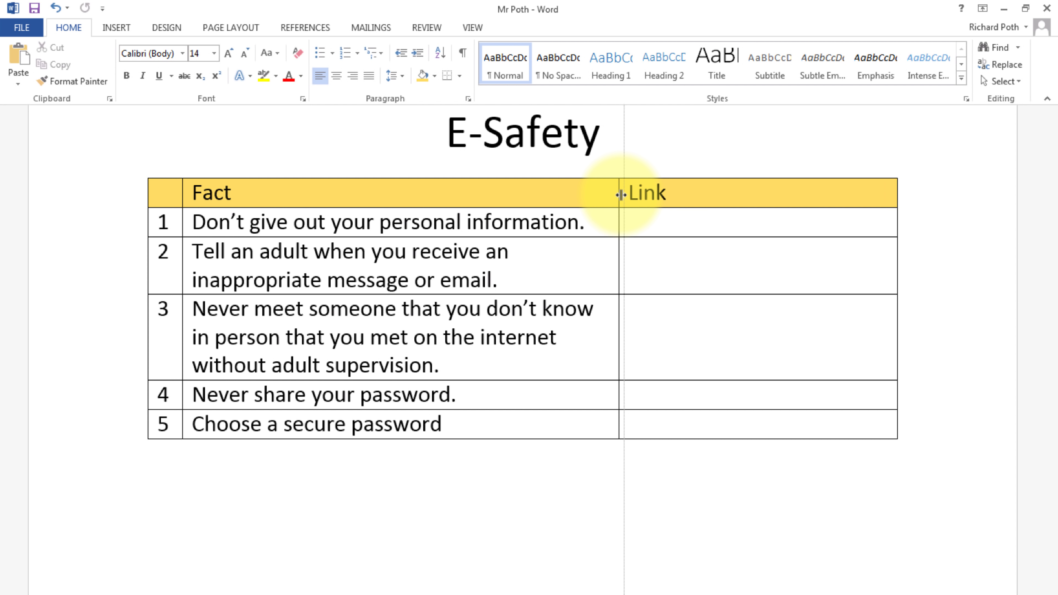
click(662, 223)
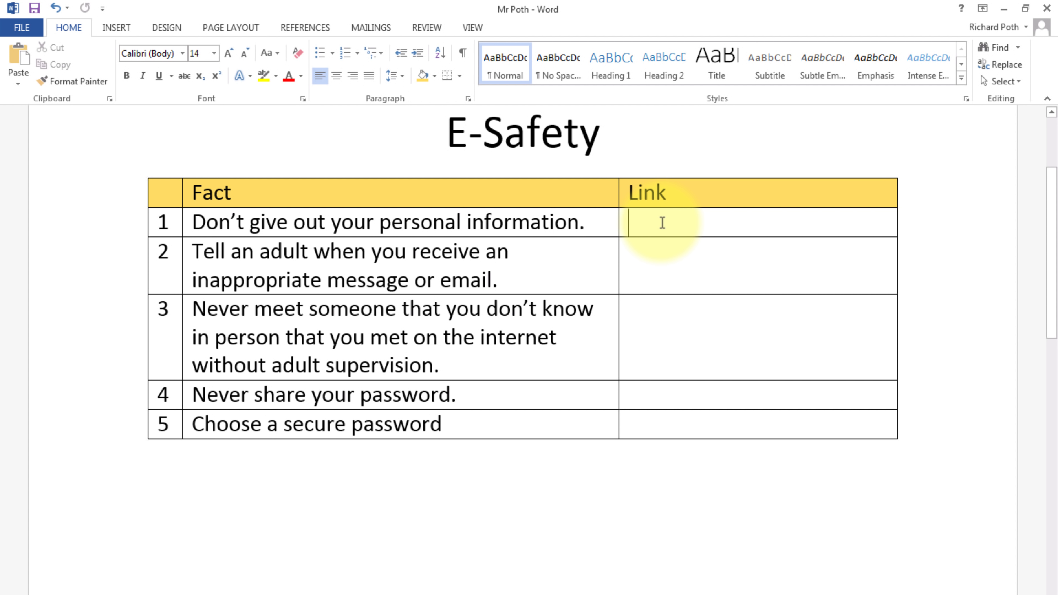